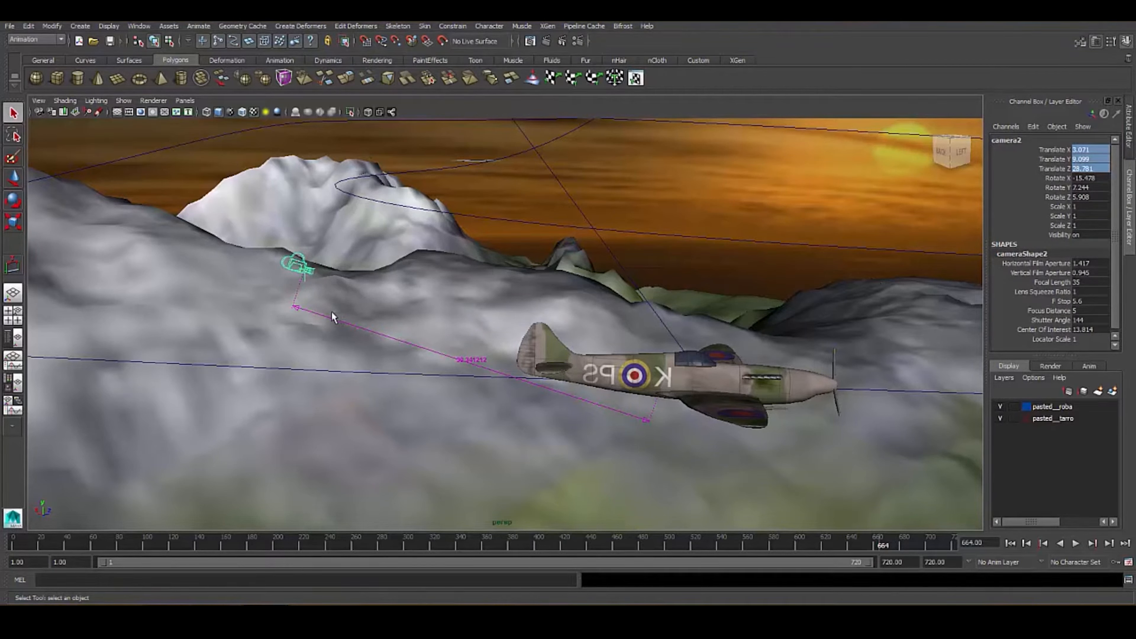
Look through cameraShape2 in the viewport and render the current frame, dismissing the student version notice.
click(183, 102)
mouse_move(205, 112)
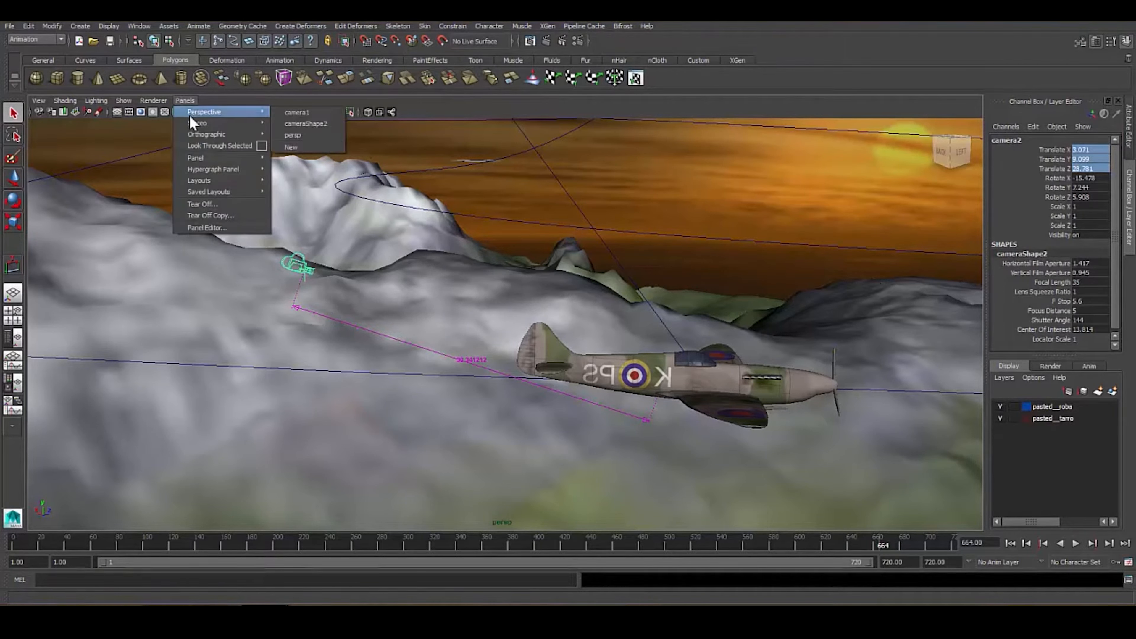
click(318, 130)
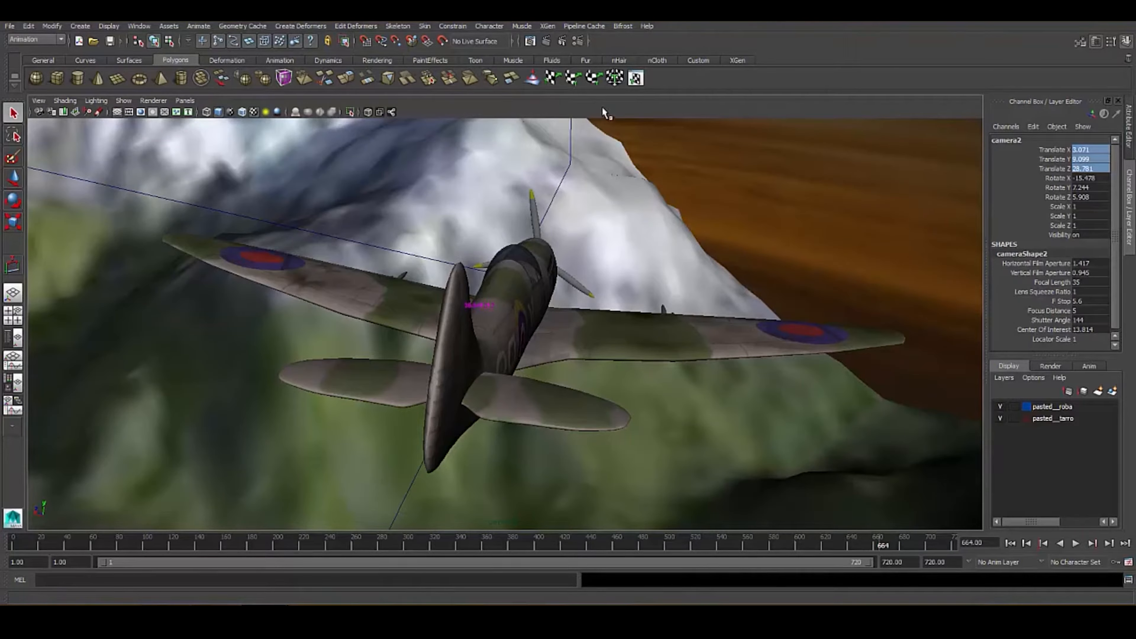
click(549, 40)
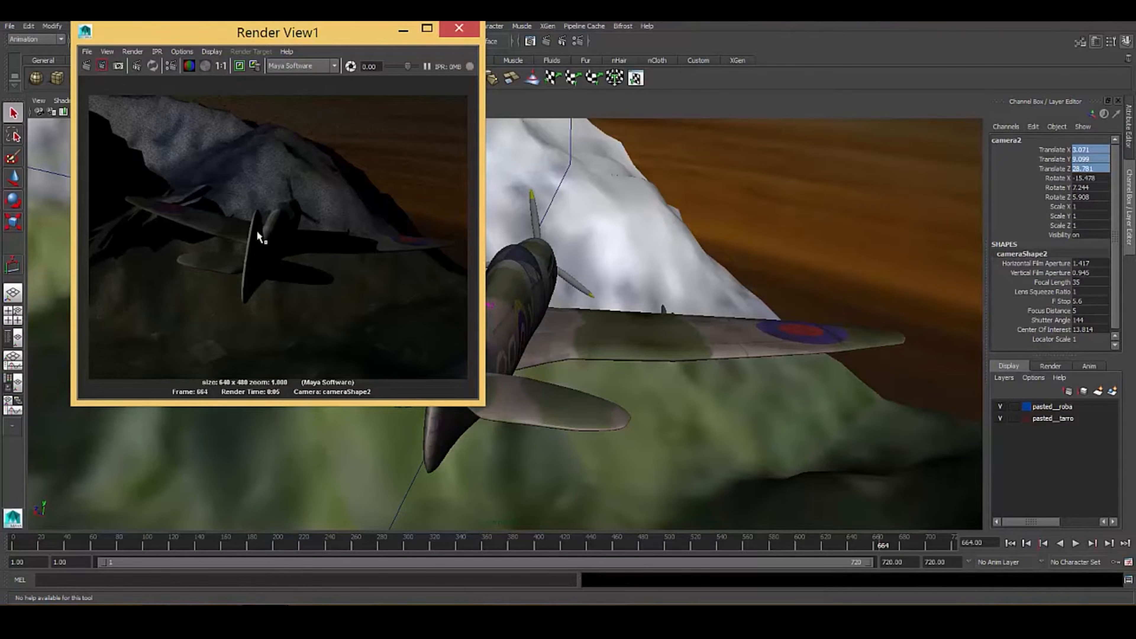
click(404, 30)
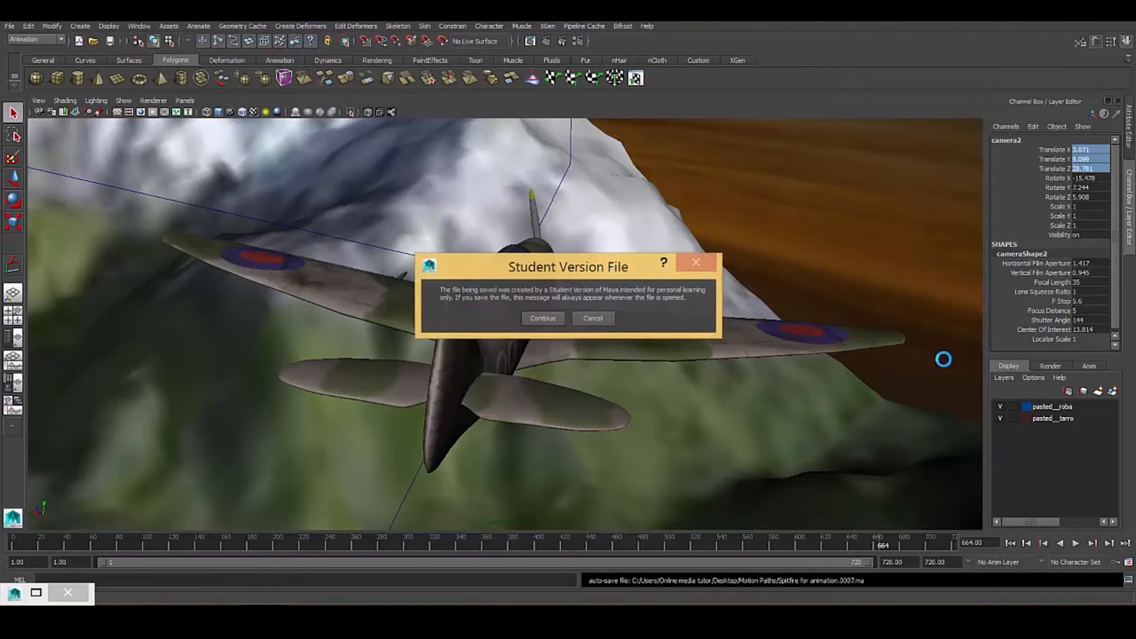
click(542, 318)
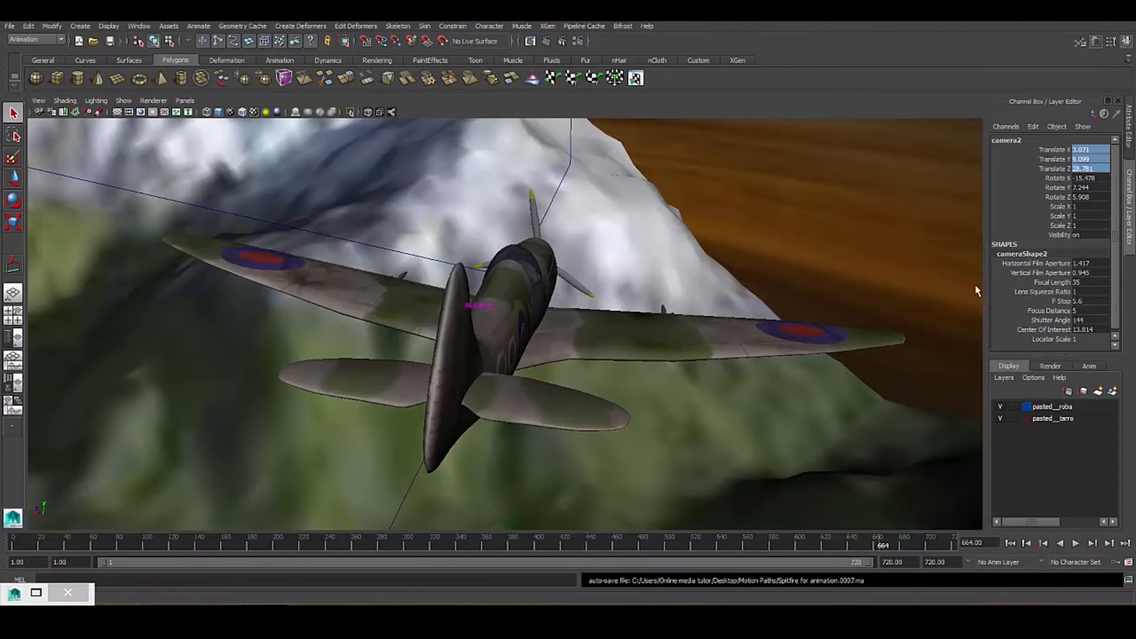
Enable Depth Of Field on cameraShape2 and test-render the current frame.
click(1129, 128)
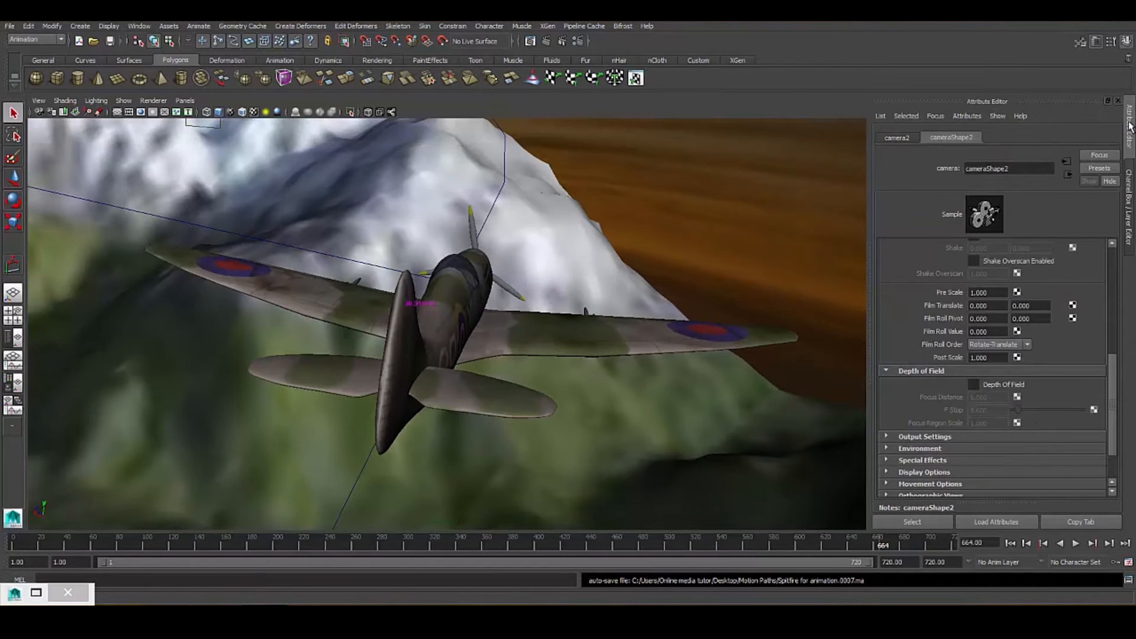
scroll(953, 244, up, 8)
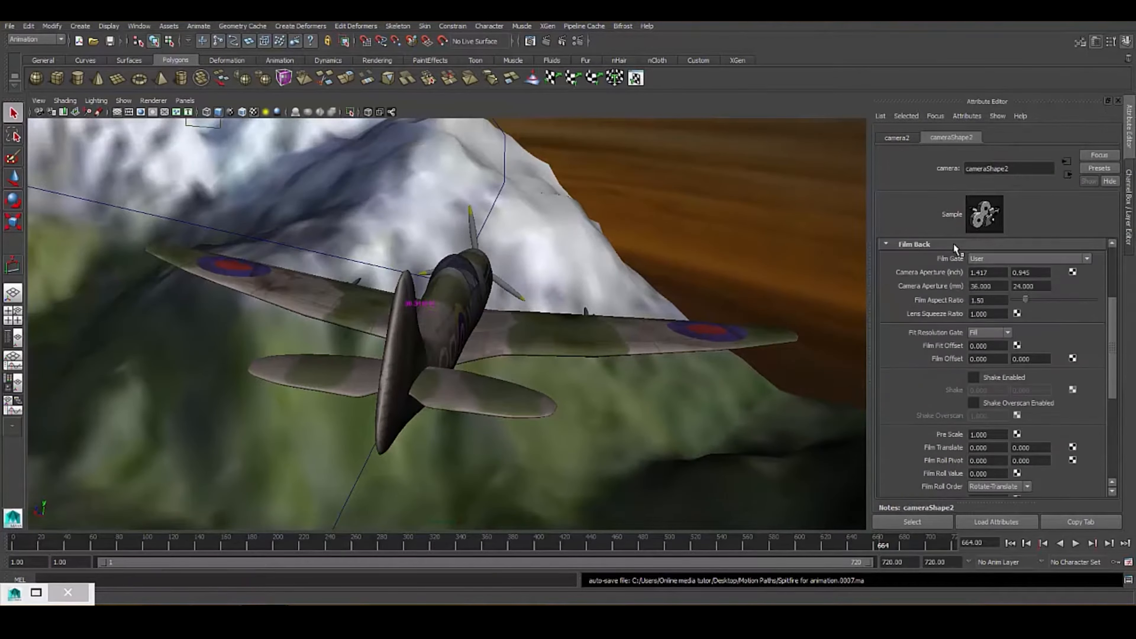
scroll(940, 278, down, 8)
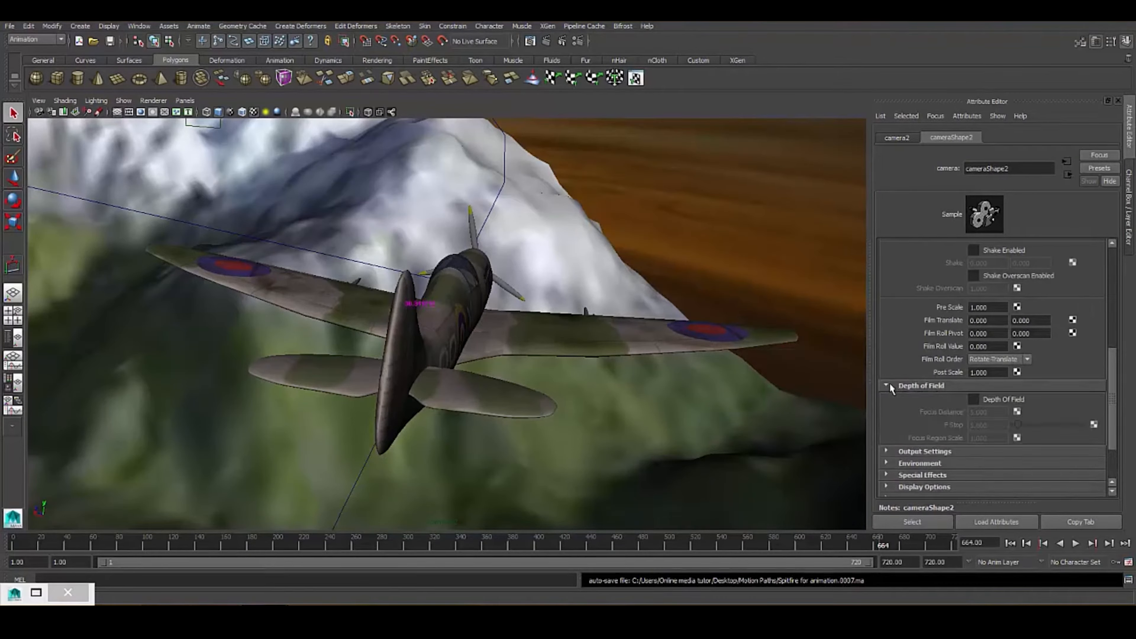
scroll(929, 385, down, 3)
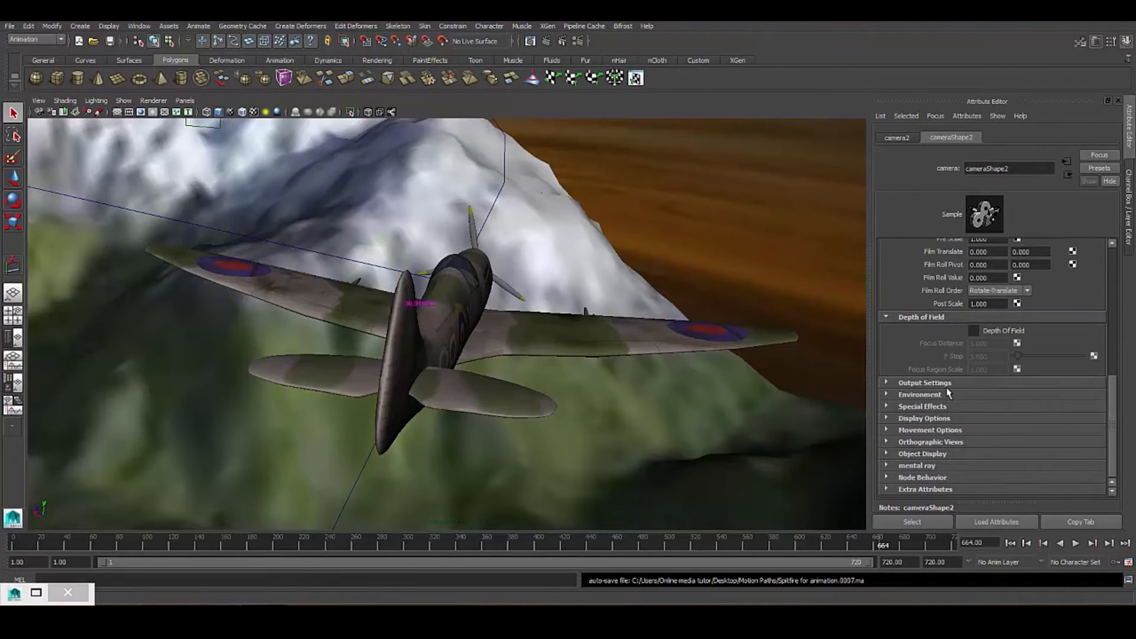
click(973, 334)
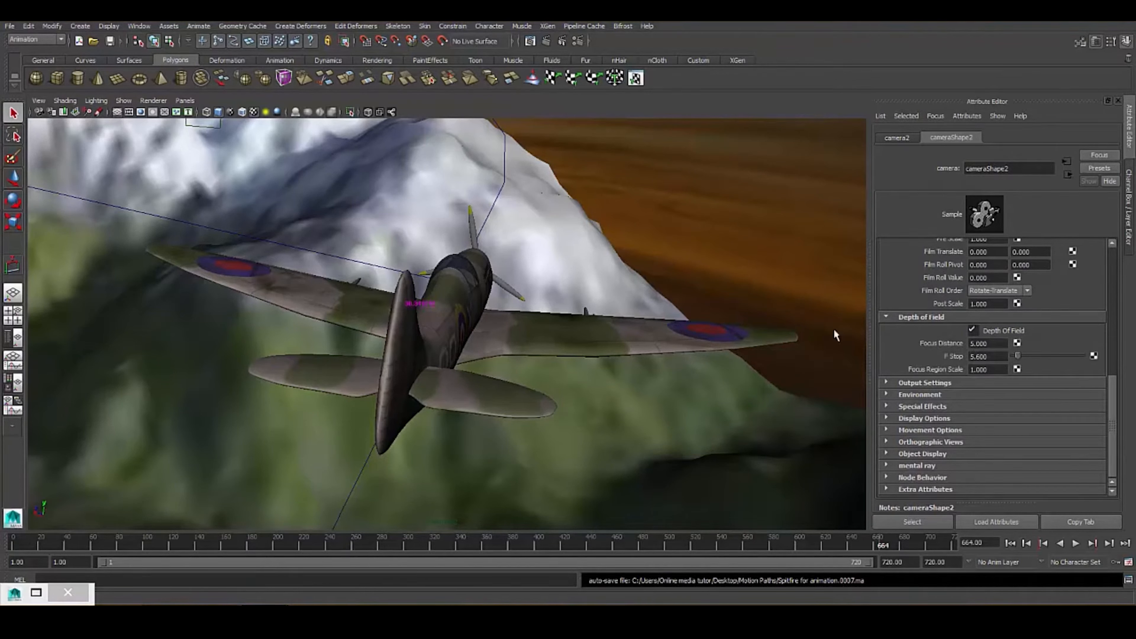
click(546, 41)
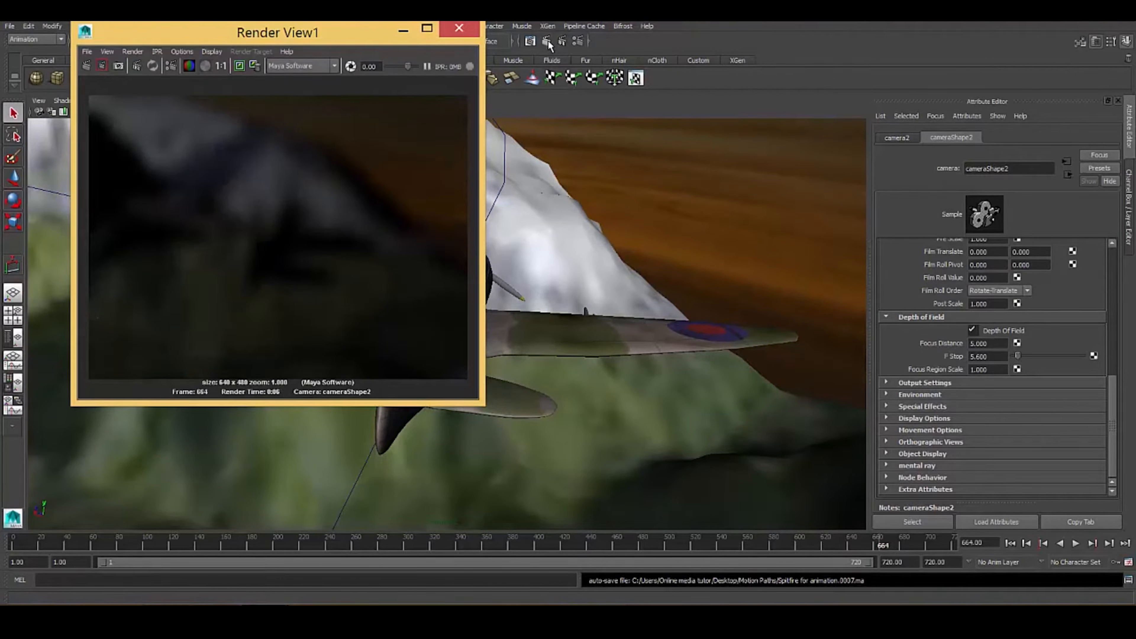
click(403, 28)
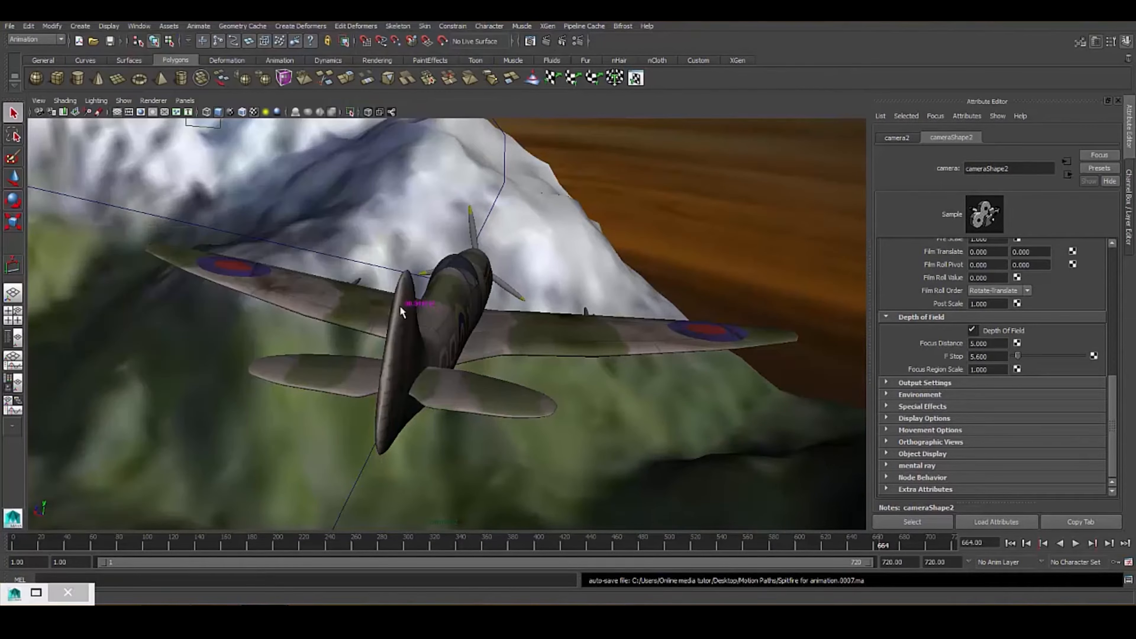
Set the camera's depth of field Focus Distance to 30.341 and render the frame again.
drag(993, 344, 964, 344)
text(30.341)
key(Return)
click(545, 41)
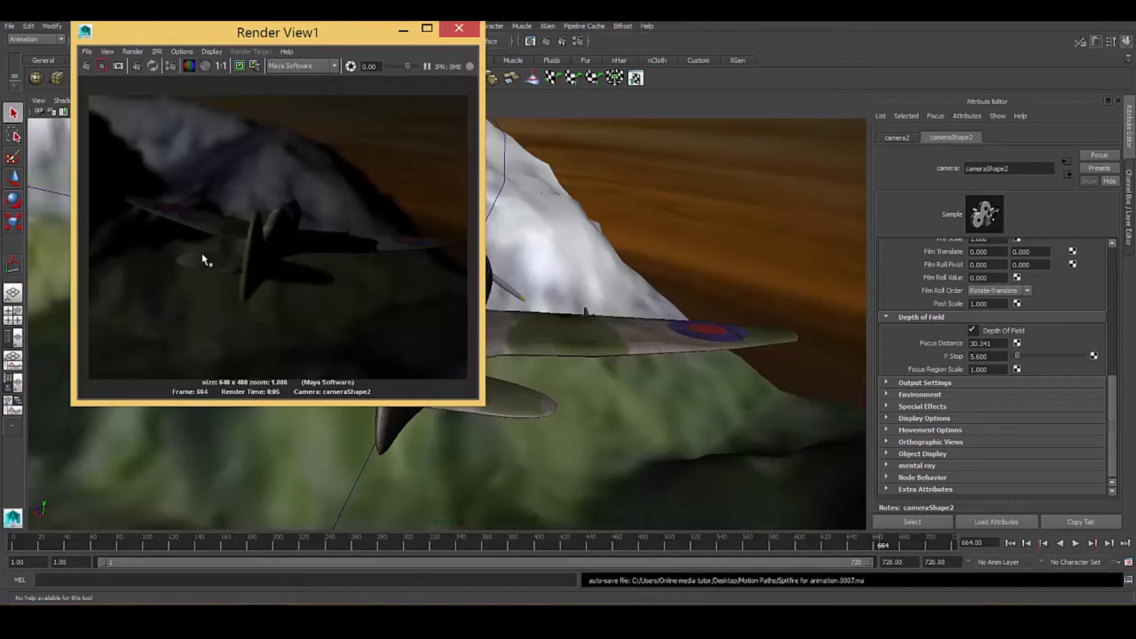
Set the camera's Focus Region Scale to 3 and re-render the frame.
double_click(988, 369)
text(3)
key(Return)
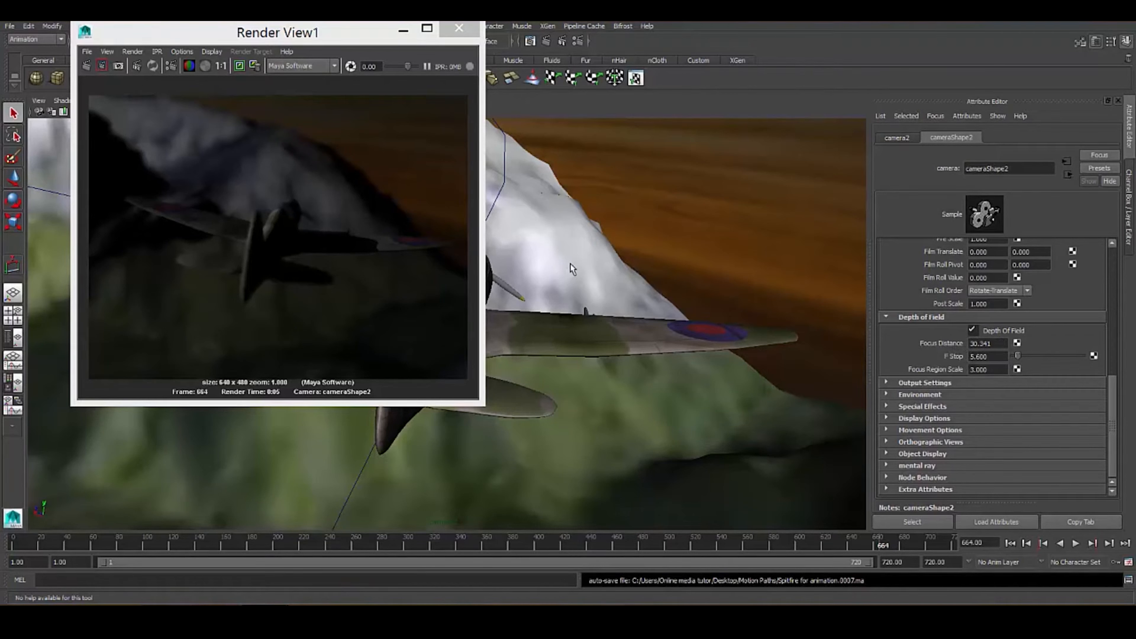
click(87, 66)
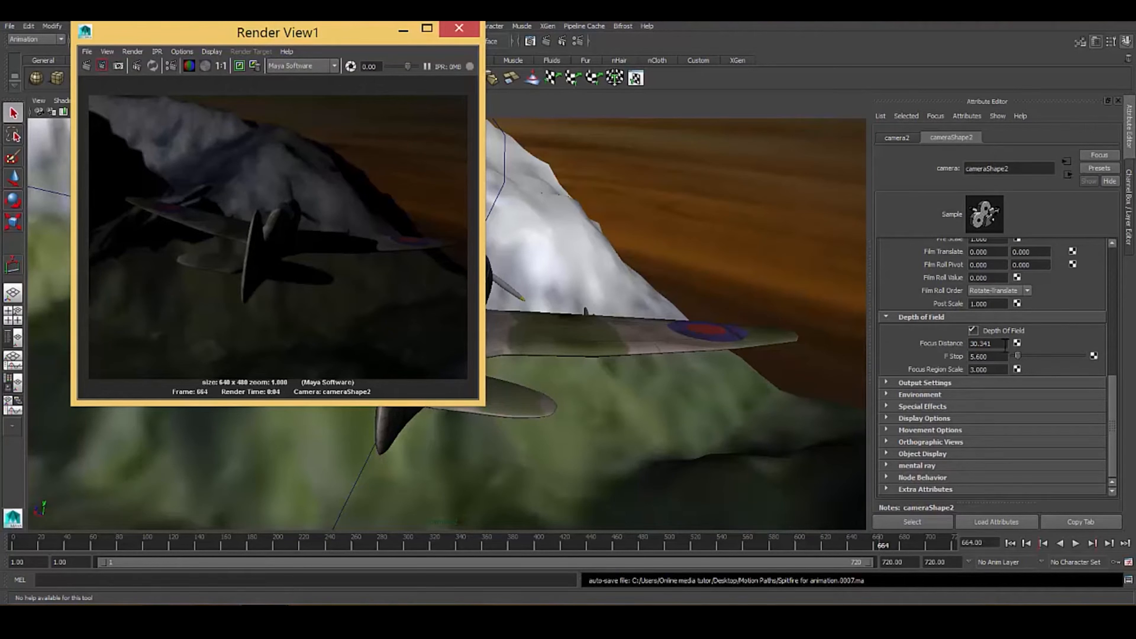
Try an F Stop of 4 for the camera's depth of field and re-render the frame.
click(992, 356)
drag(992, 356, 962, 354)
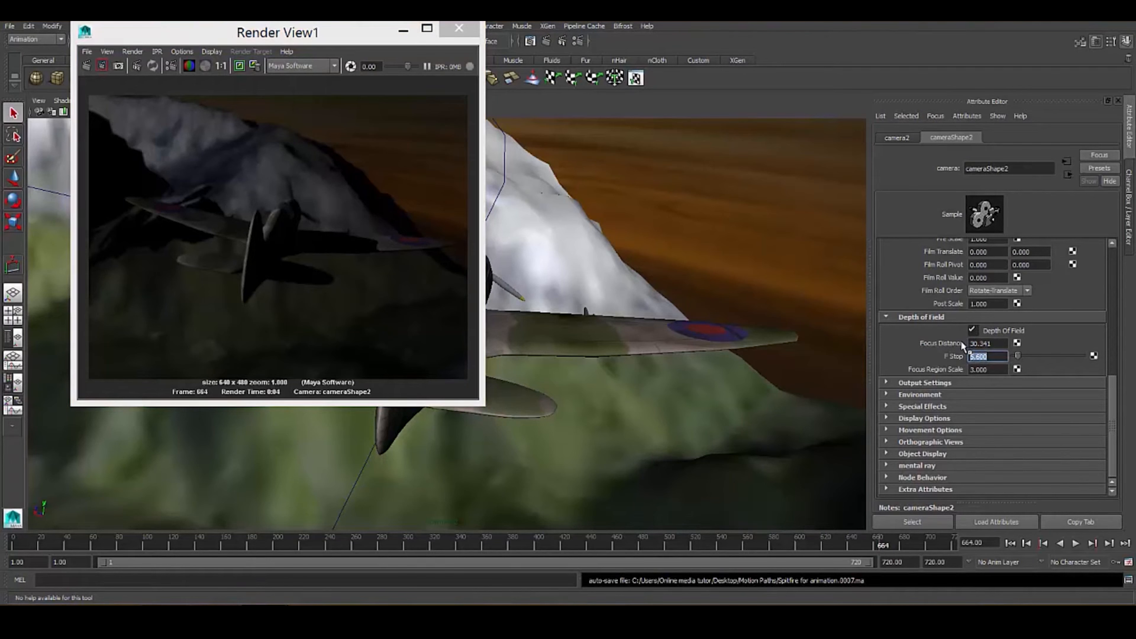
text(4)
key(Return)
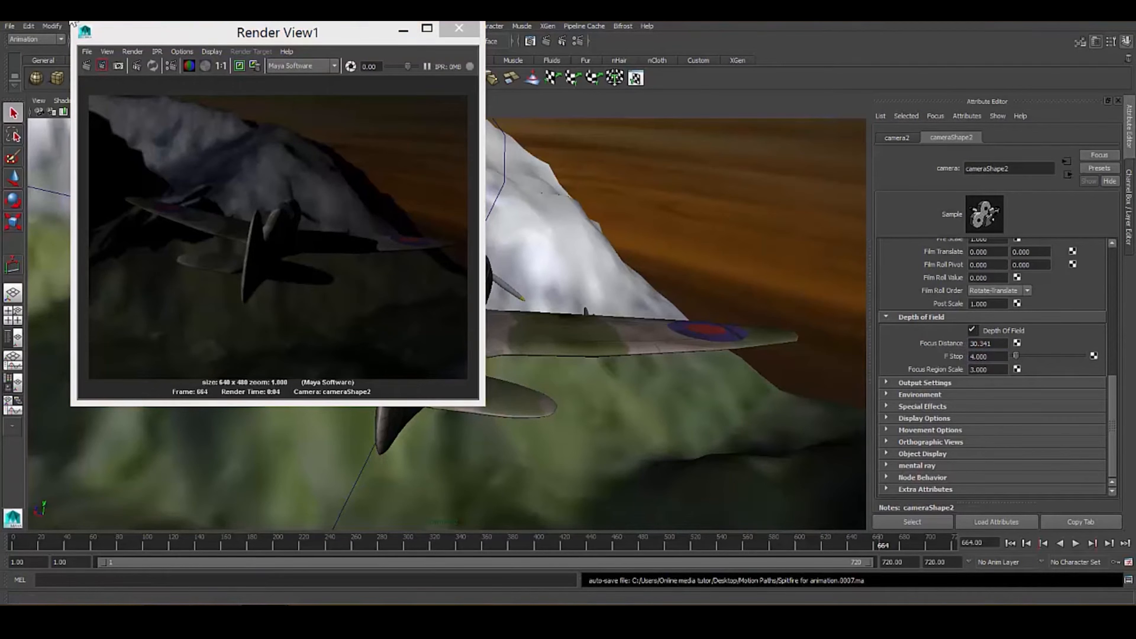
click(84, 66)
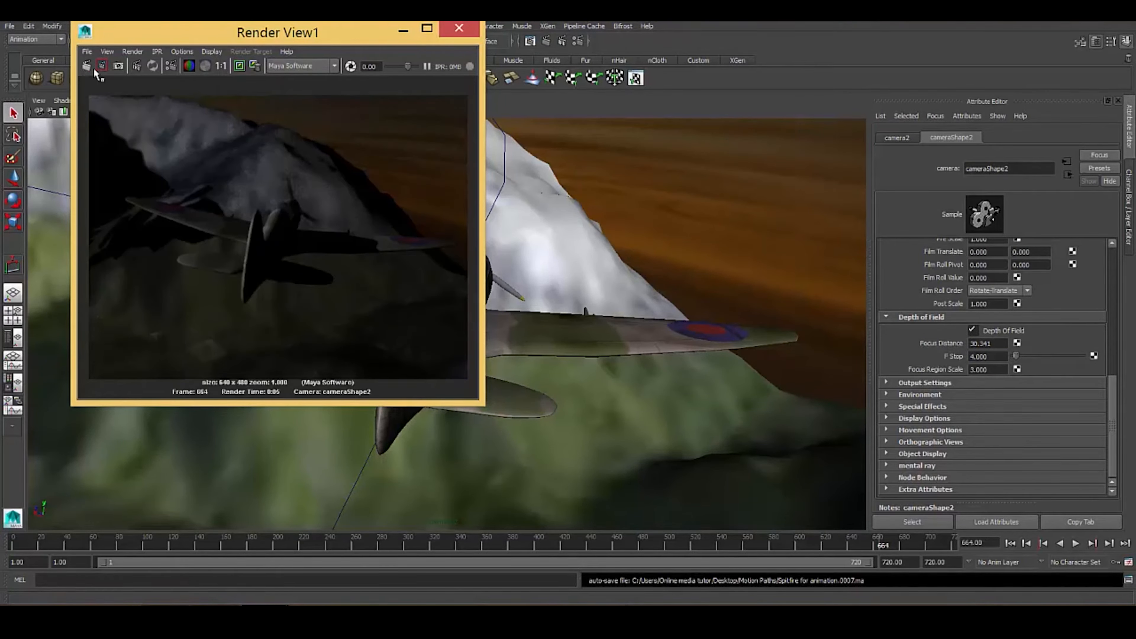
Set the camera's F Stop to 3, re-render the frame and put the render window away.
double_click(979, 356)
text(3)
key(Return)
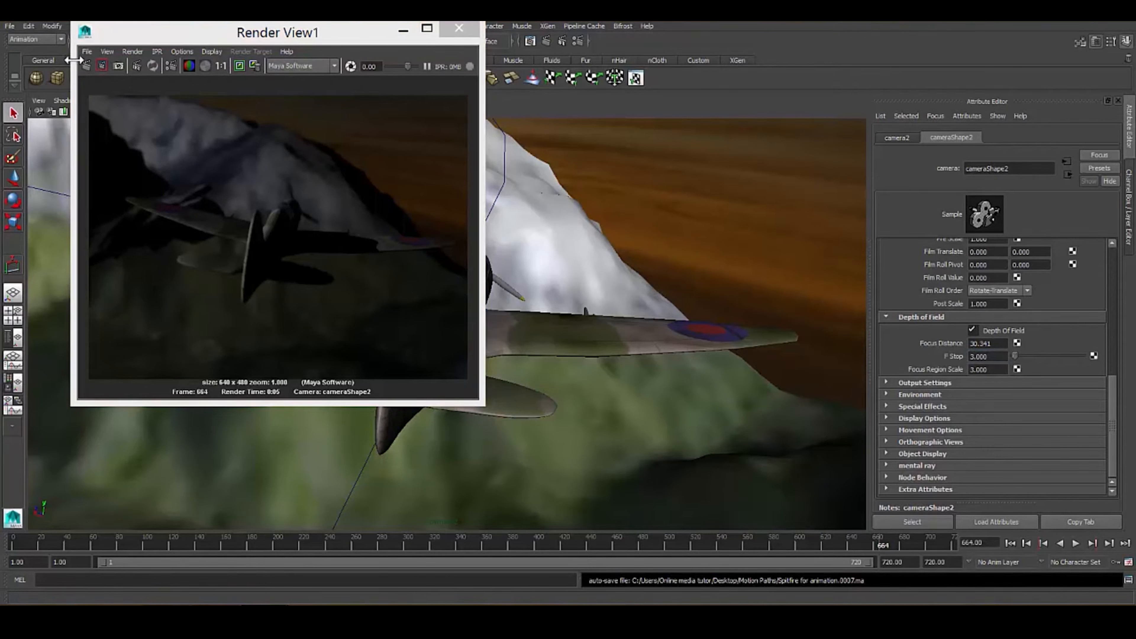
click(87, 67)
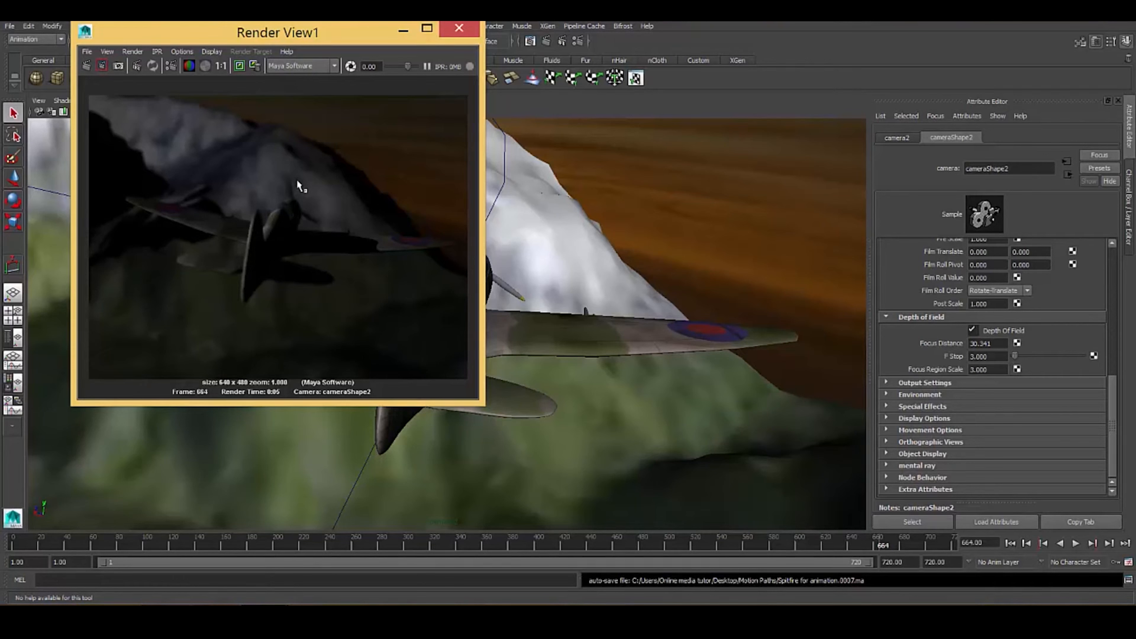
click(402, 31)
Go to frame 160 of the animation and render it through the camera.
drag(45, 544, 222, 537)
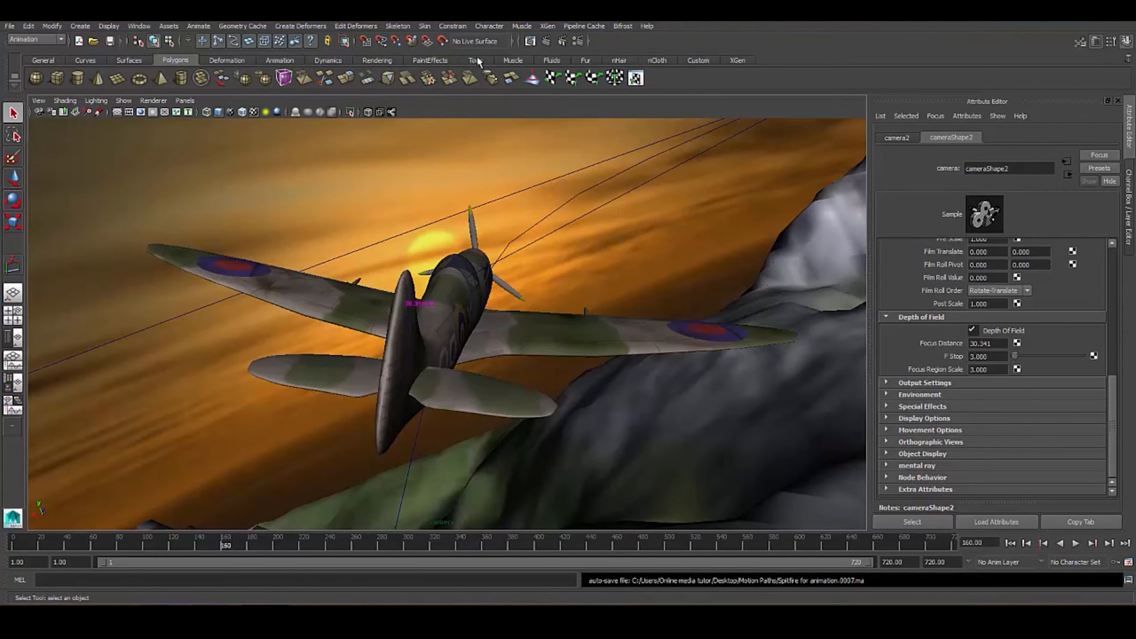
click(546, 40)
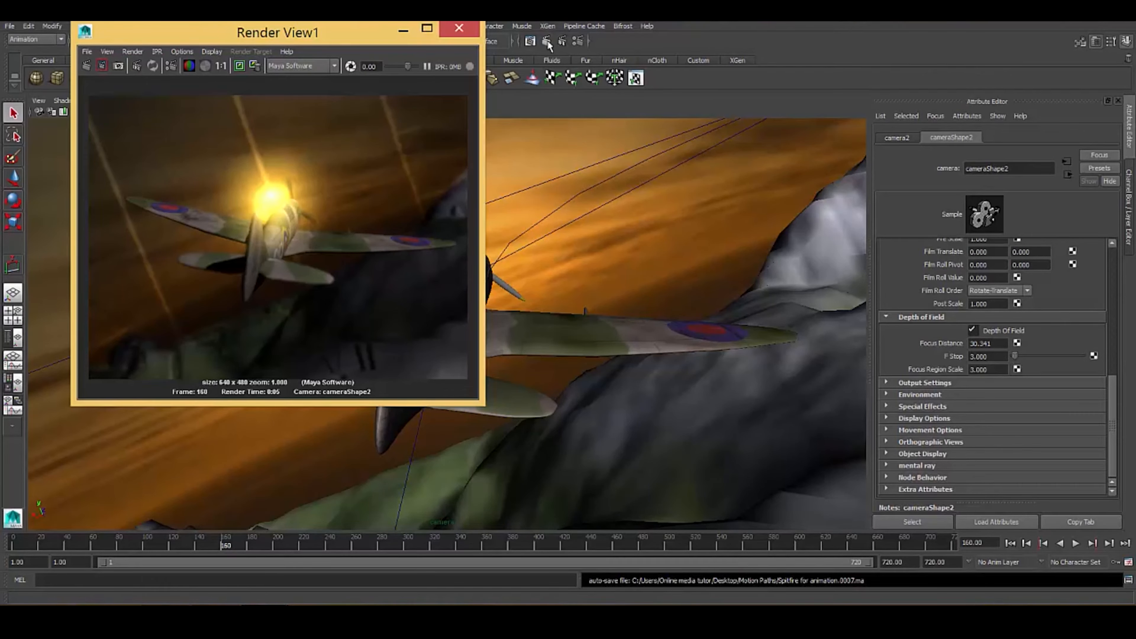
click(403, 29)
Select pointLight1 from the Outliner, turn off its ray trace shadows and re-render frame 160.
click(136, 26)
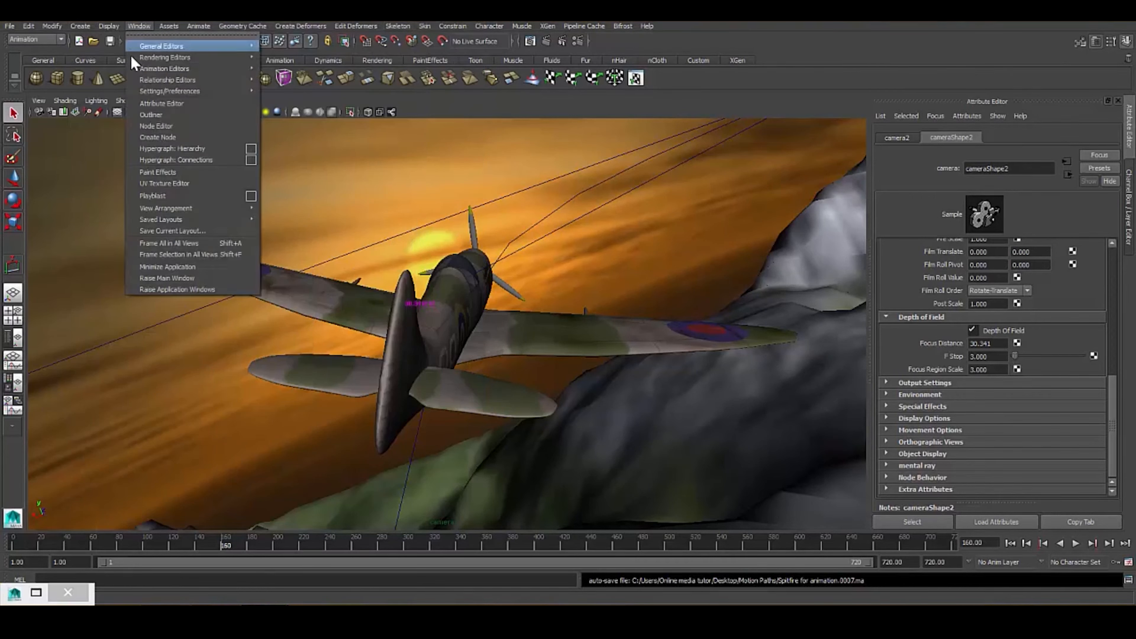
click(153, 114)
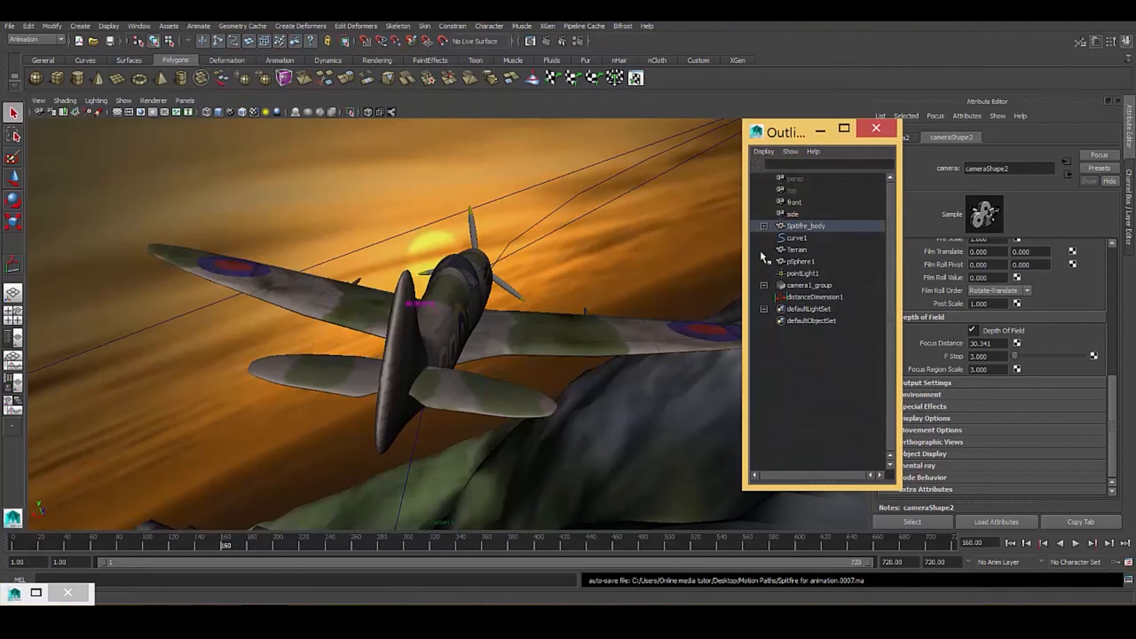
click(803, 273)
click(820, 130)
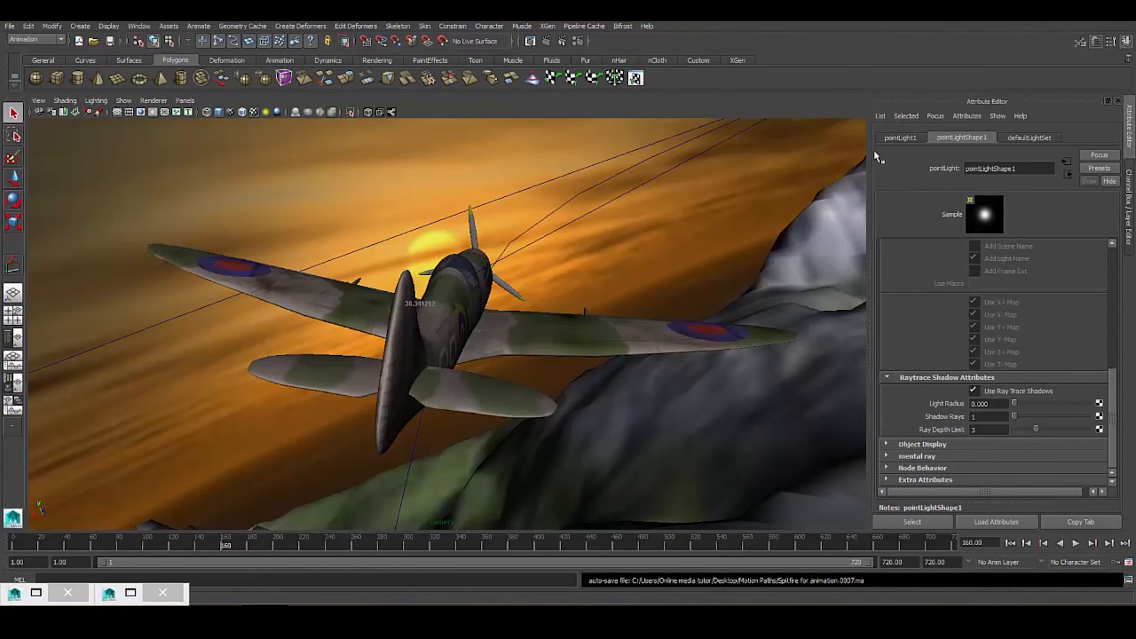
click(888, 139)
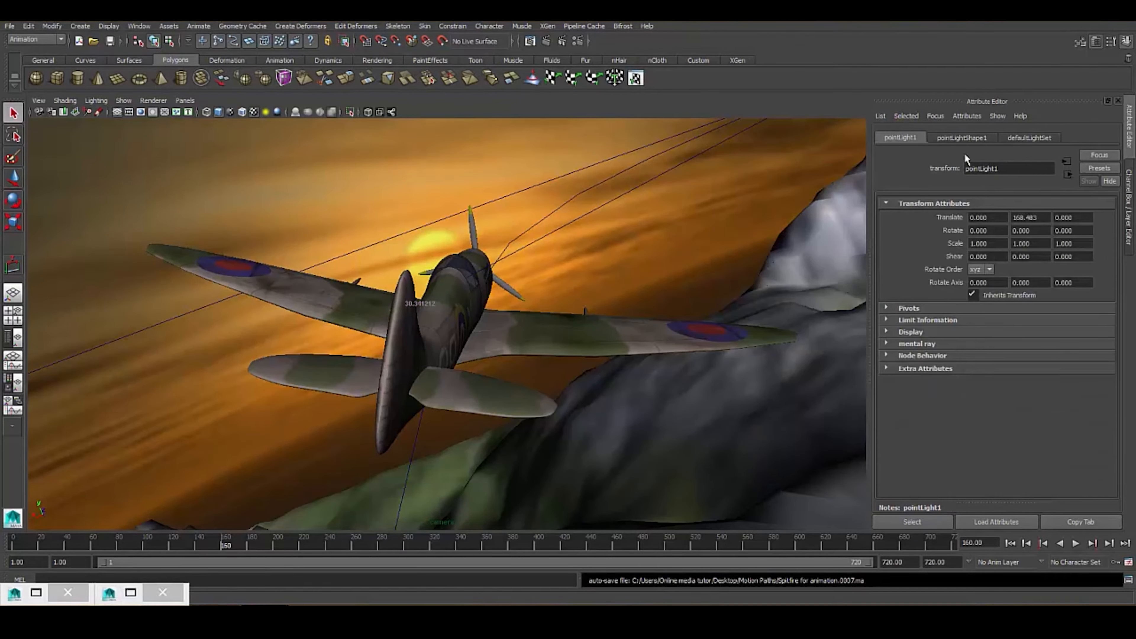
click(958, 141)
scroll(989, 328, up, 8)
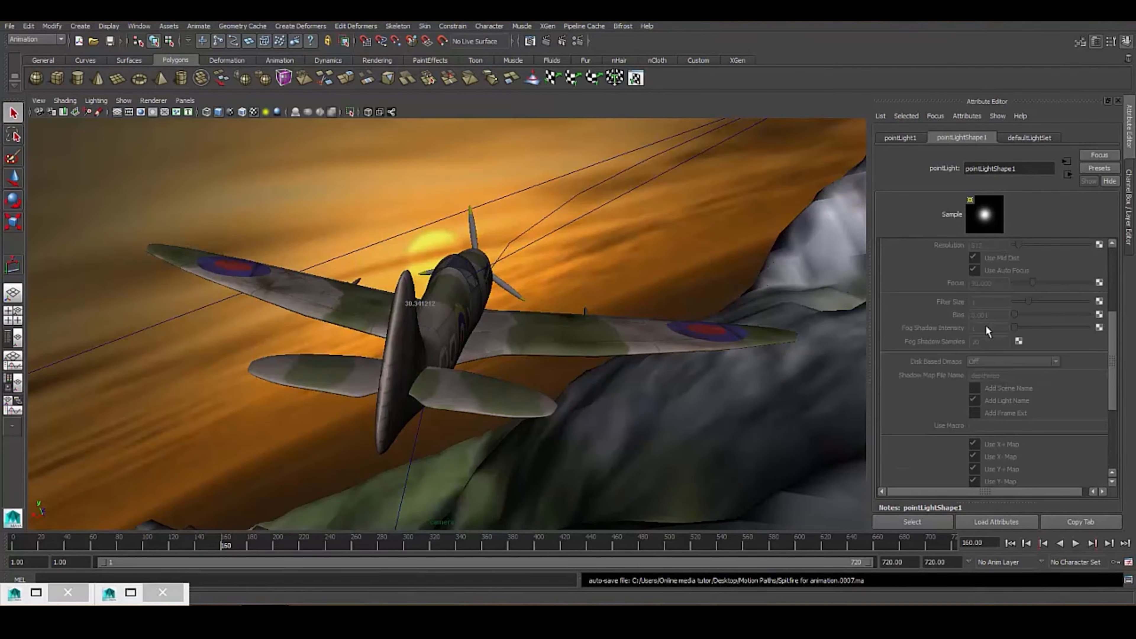
scroll(937, 333, down, 8)
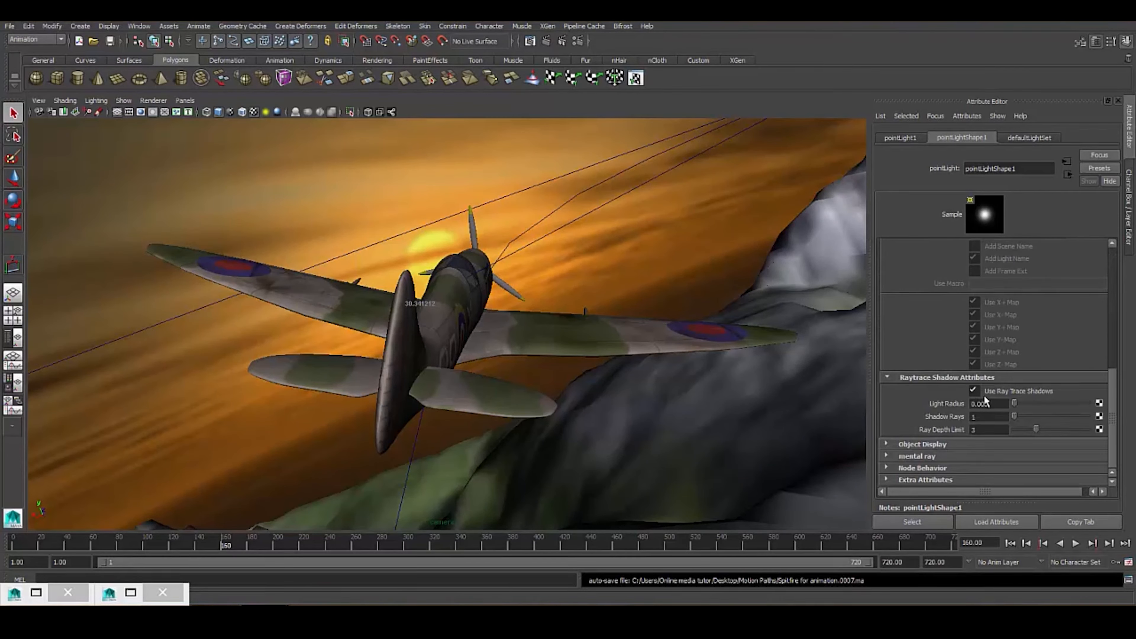
click(974, 391)
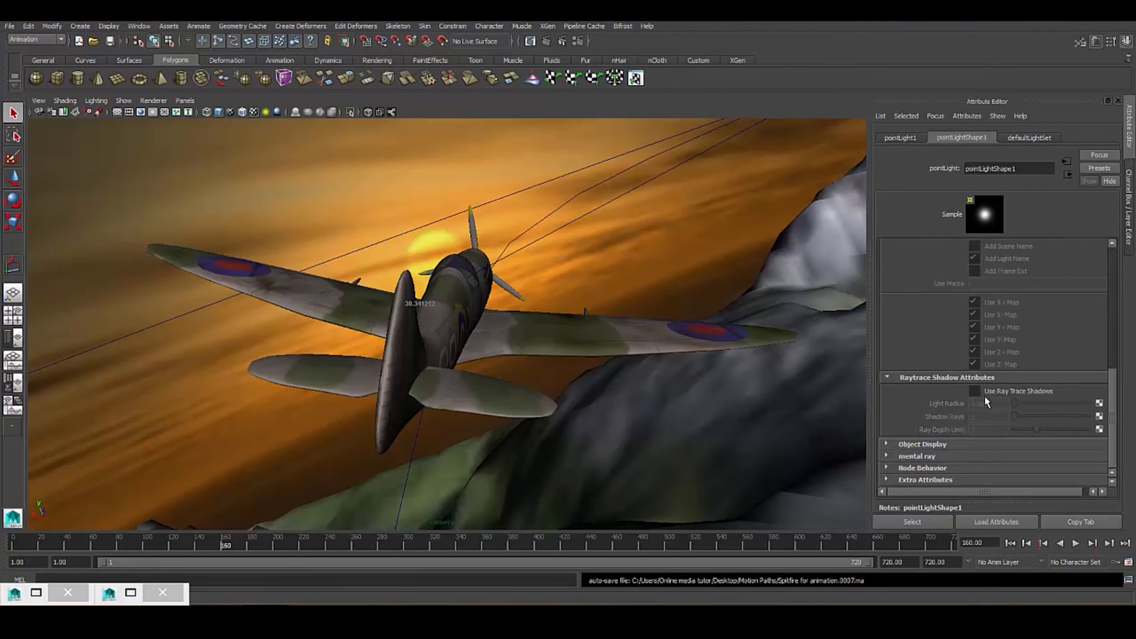
click(546, 42)
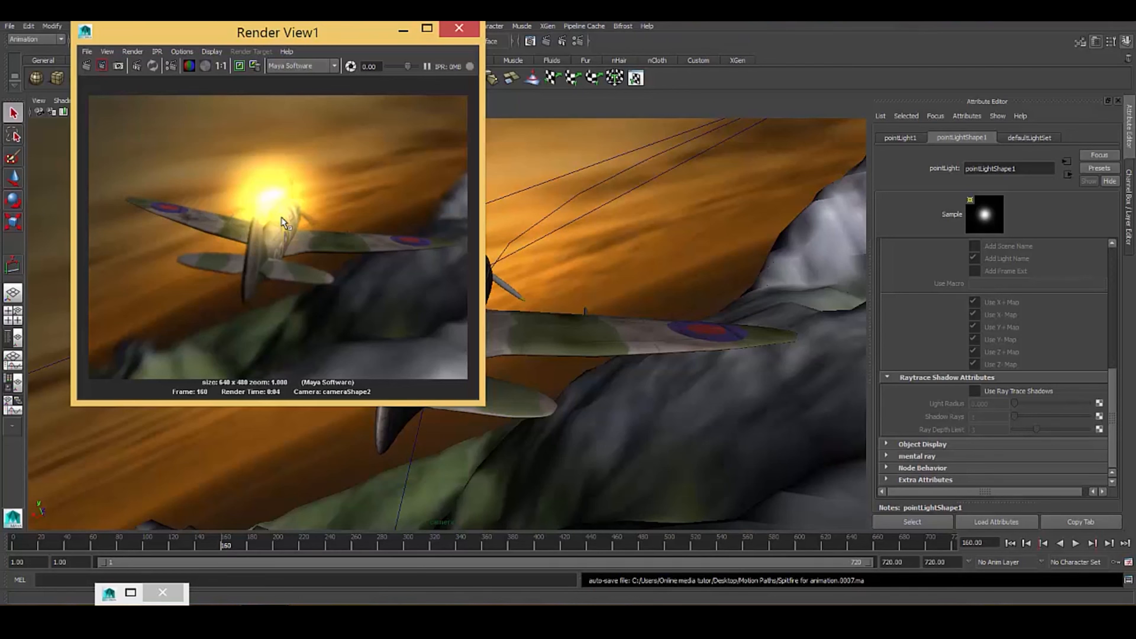
click(462, 29)
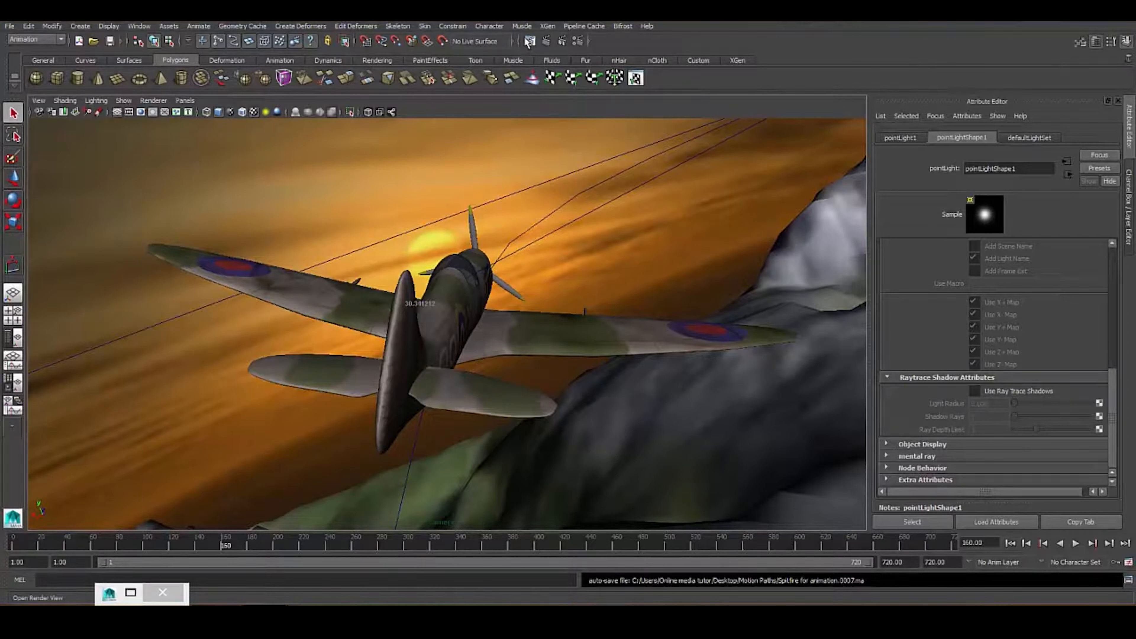
Set the output image format to Targa (tga) in the common render settings.
click(578, 40)
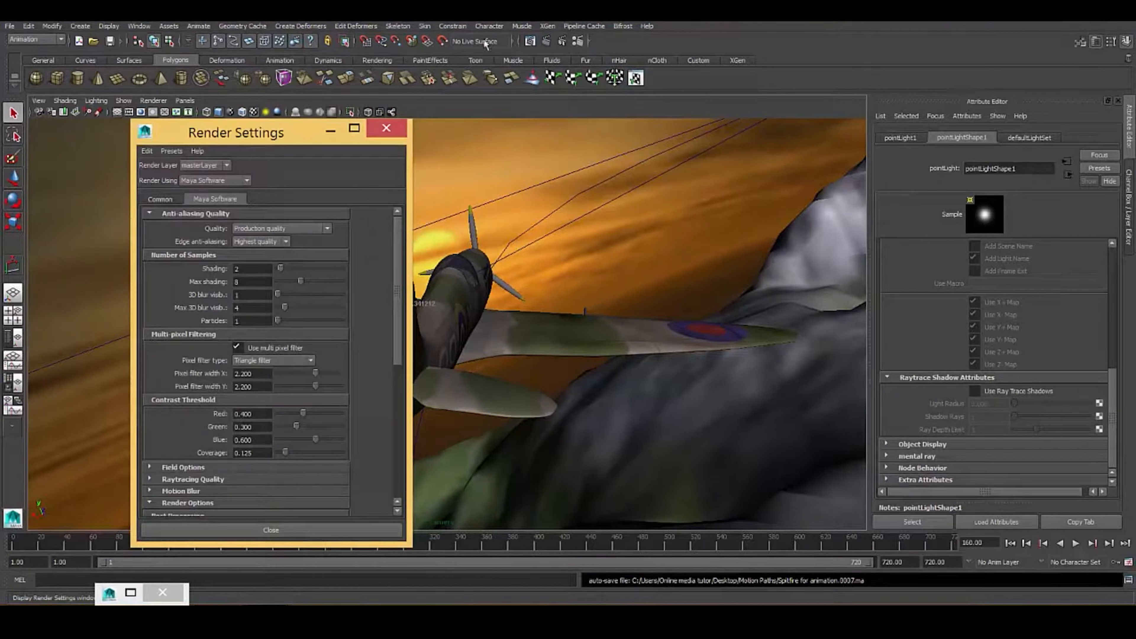
click(360, 133)
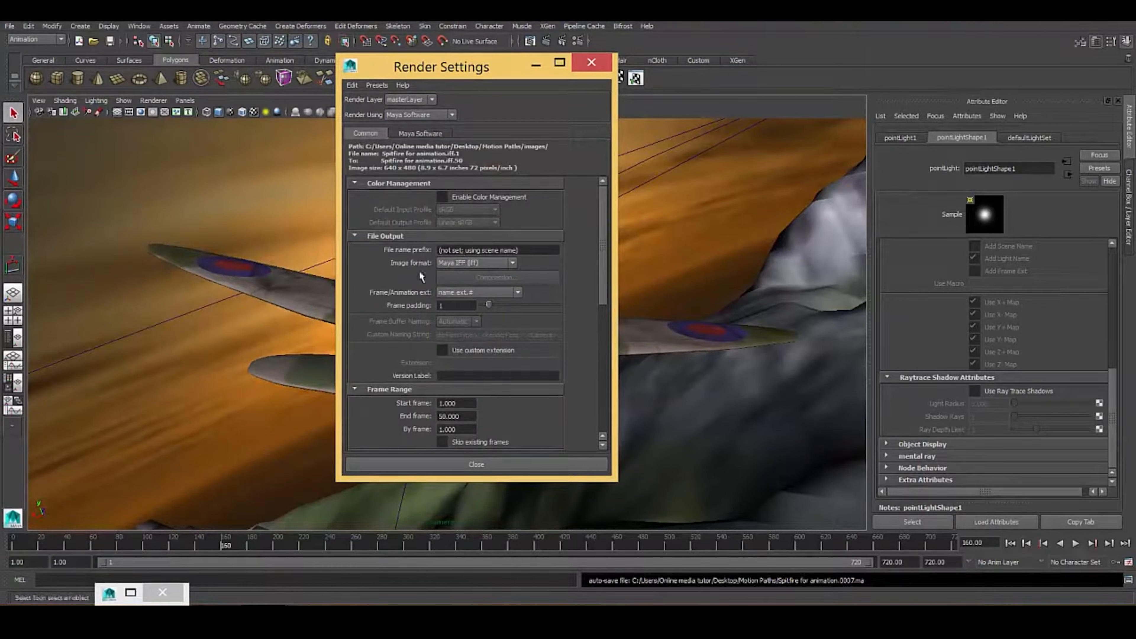
click(467, 263)
scroll(469, 300, down, 3)
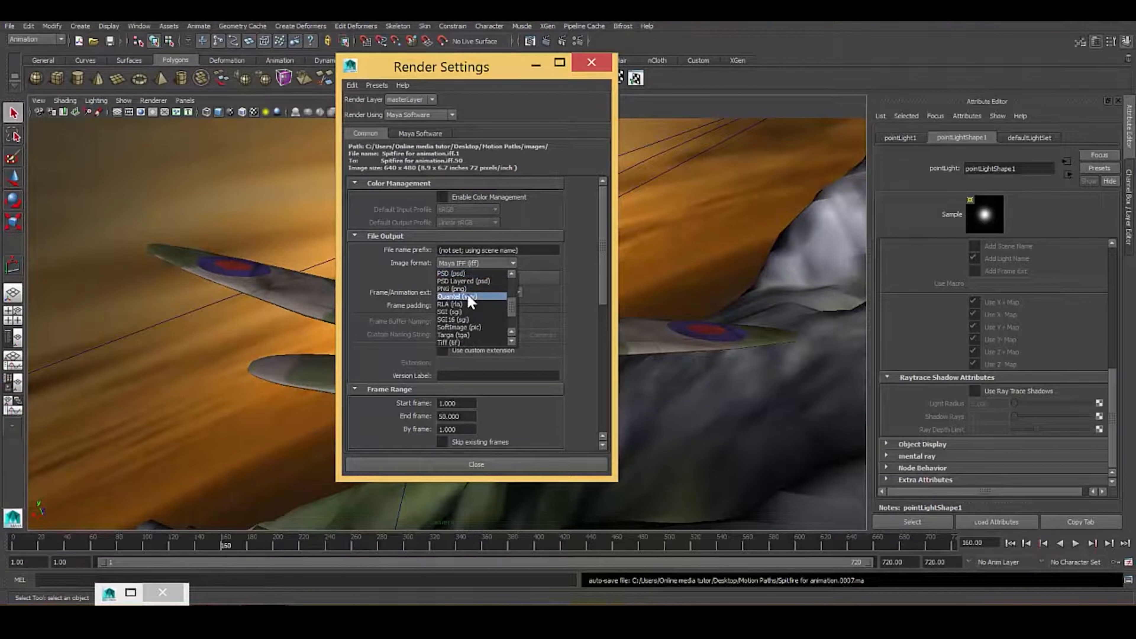
click(453, 335)
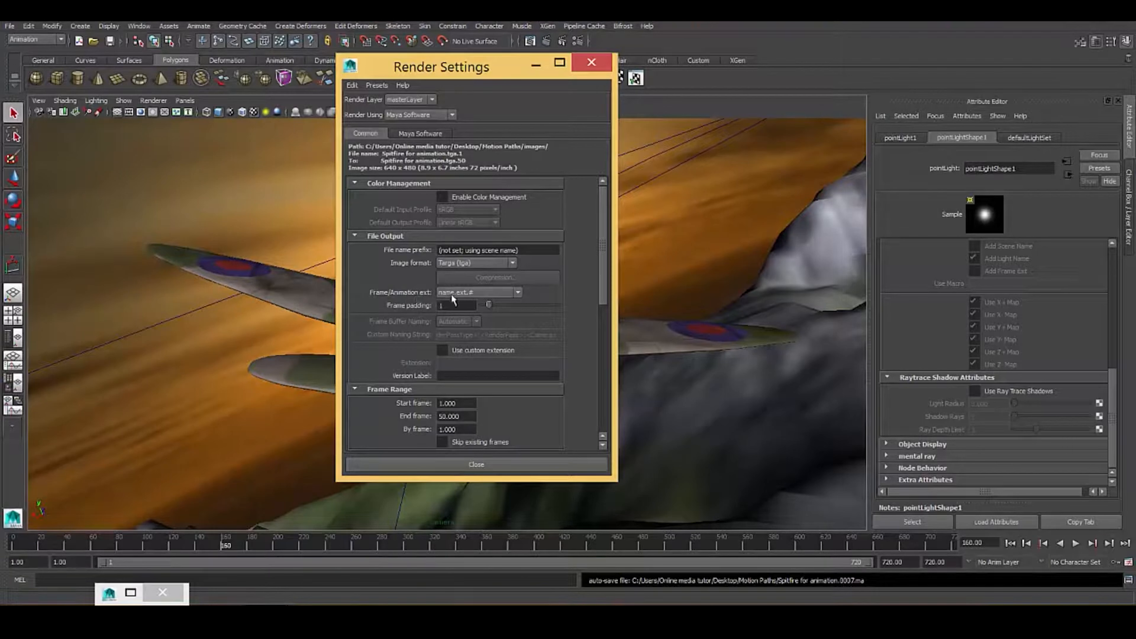
Set the frame/animation naming to name.#.ext and the end frame to 720 in the common render settings.
click(461, 294)
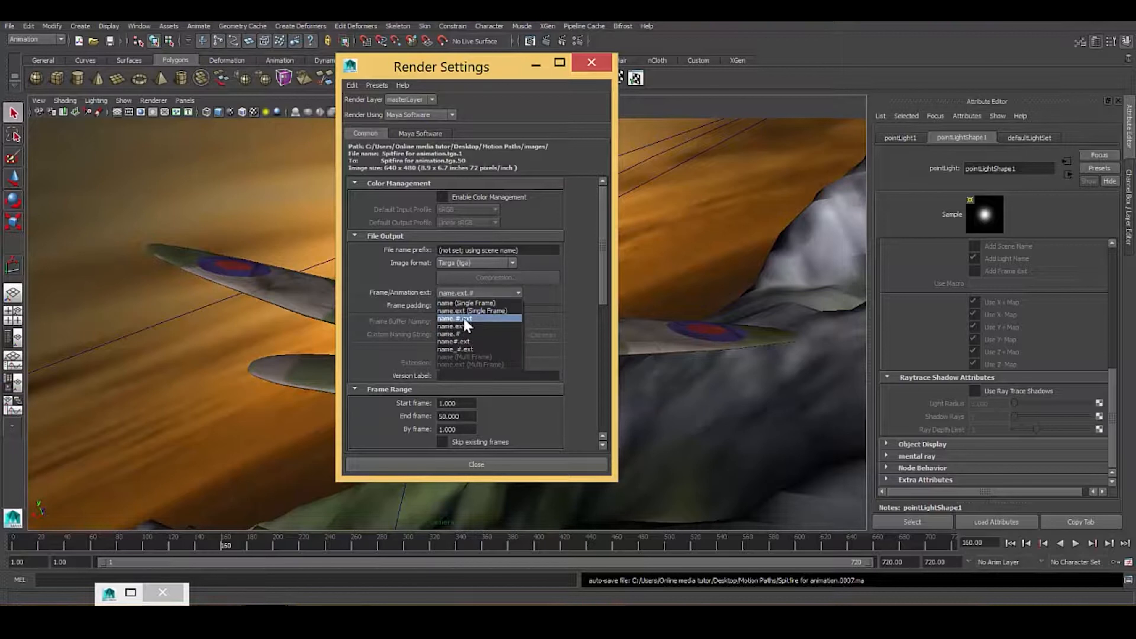
click(463, 318)
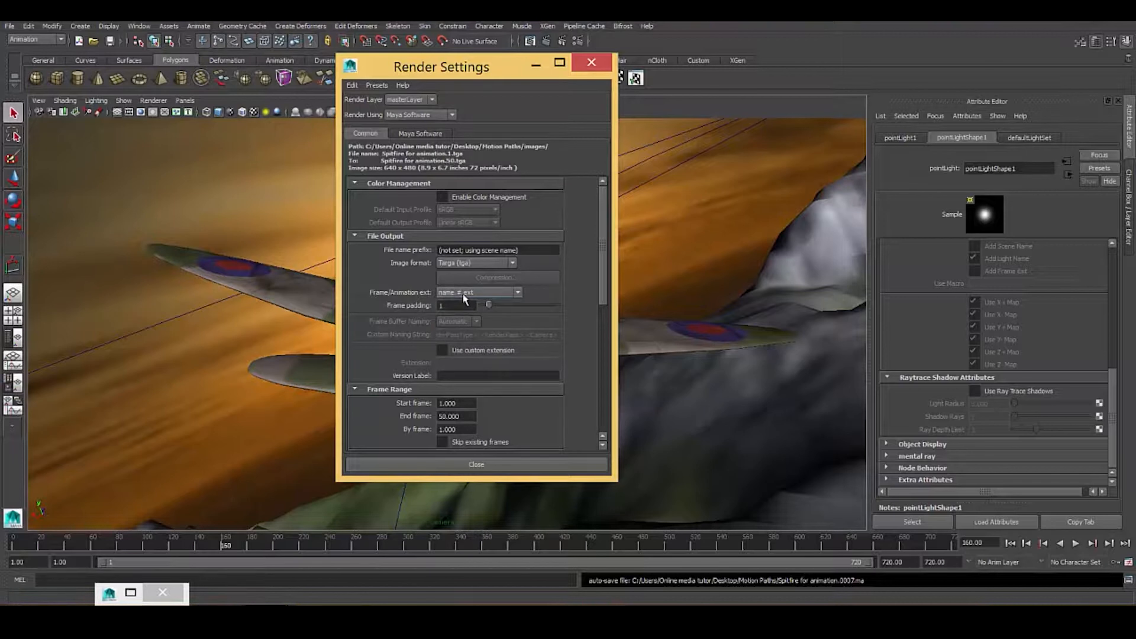
scroll(493, 309, down, 3)
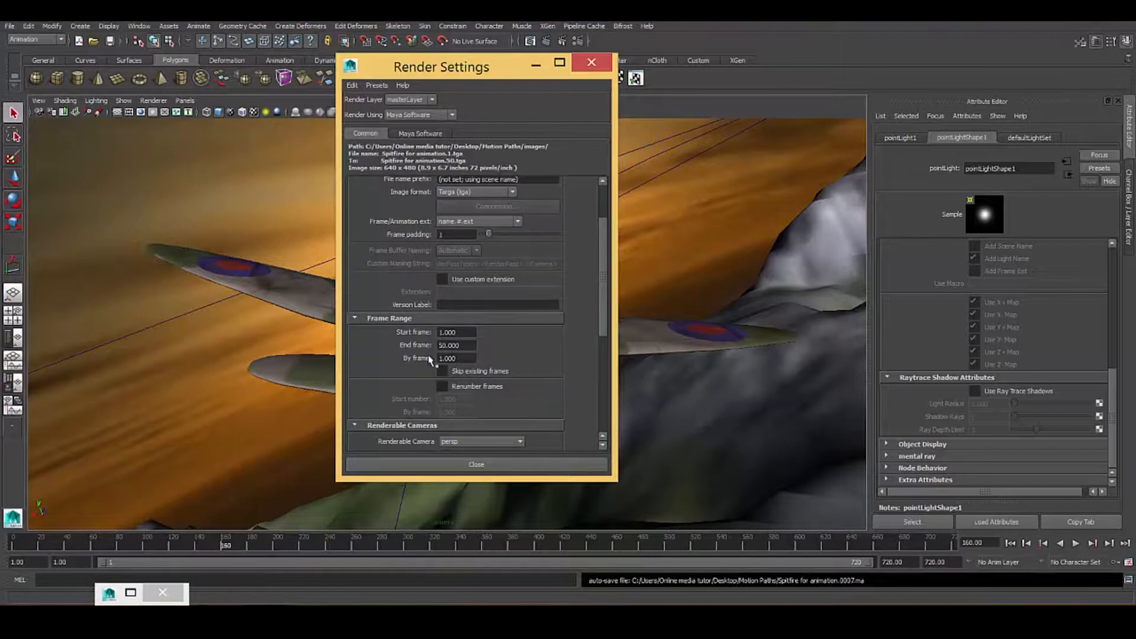
double_click(454, 345)
text(720)
key(Return)
Make camera1 the renderable camera and set the image size preset to HD 720.
scroll(454, 308, down, 3)
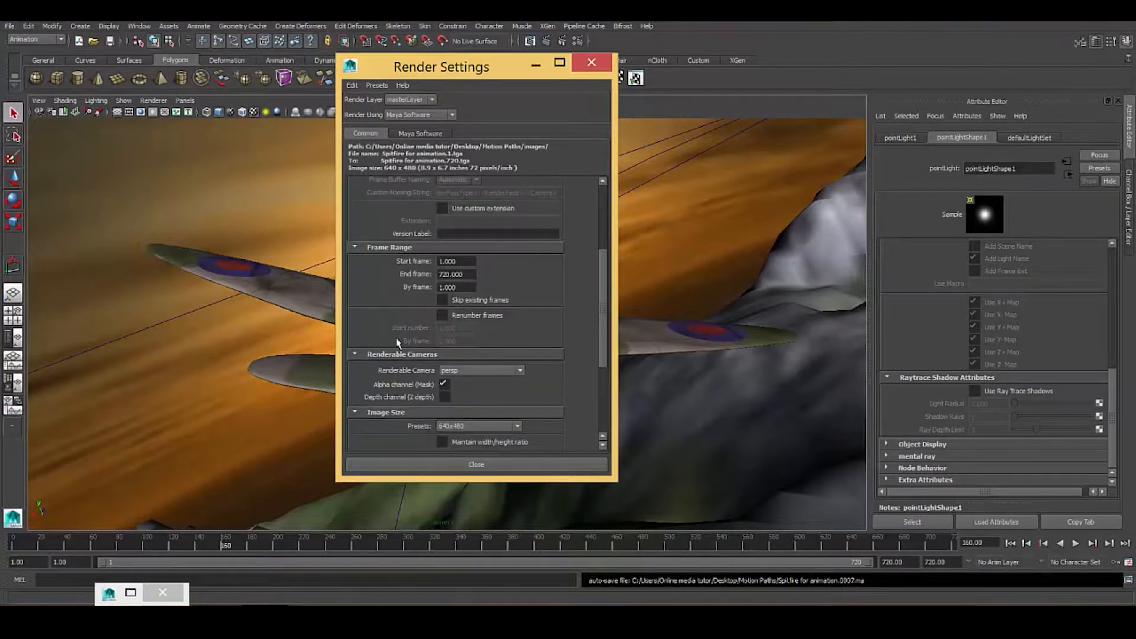
click(467, 371)
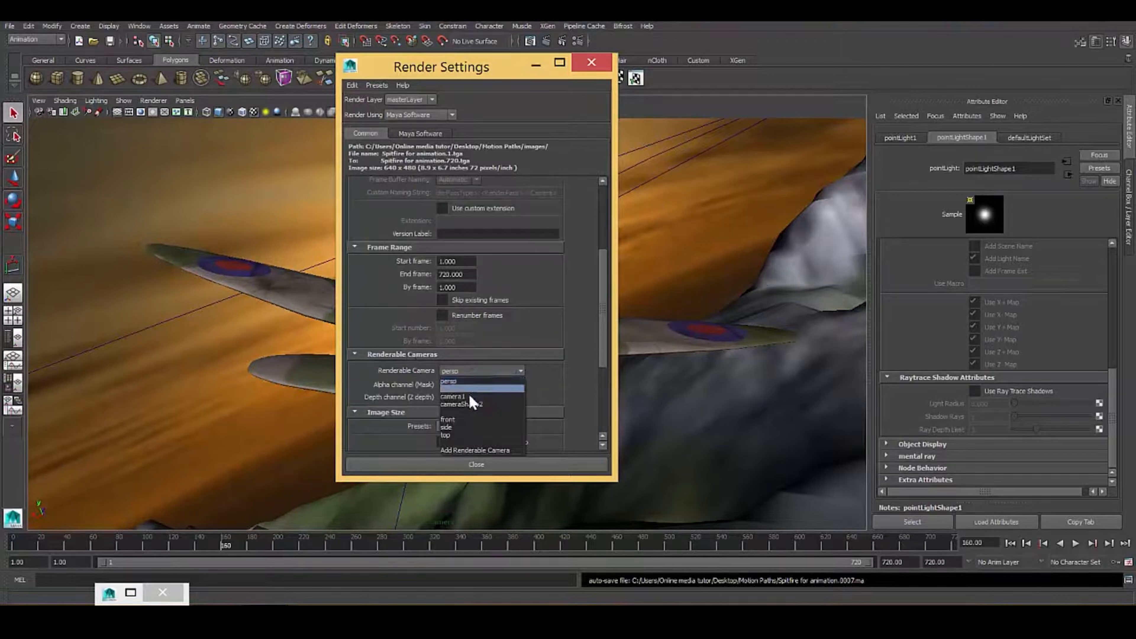
click(454, 397)
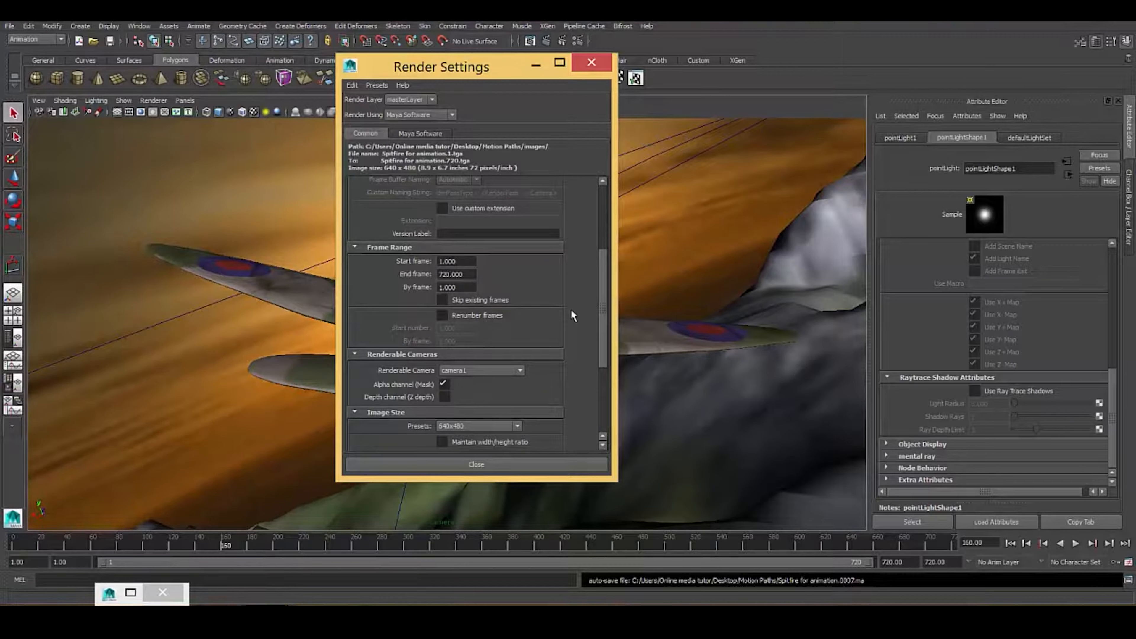
scroll(482, 294, down, 6)
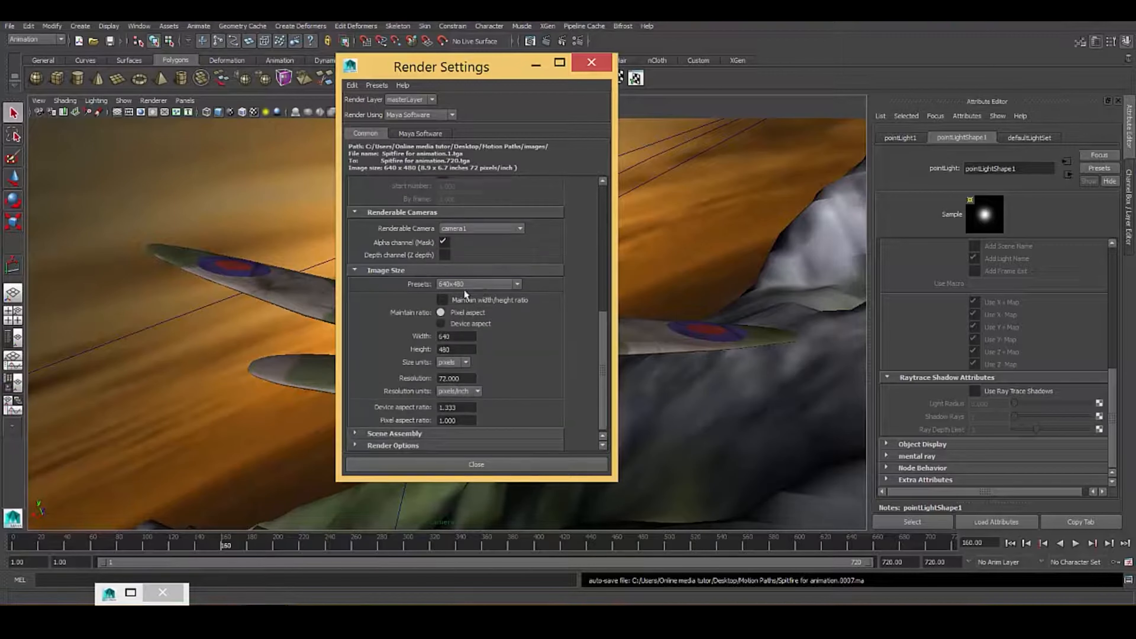
click(470, 285)
scroll(479, 300, down, 2)
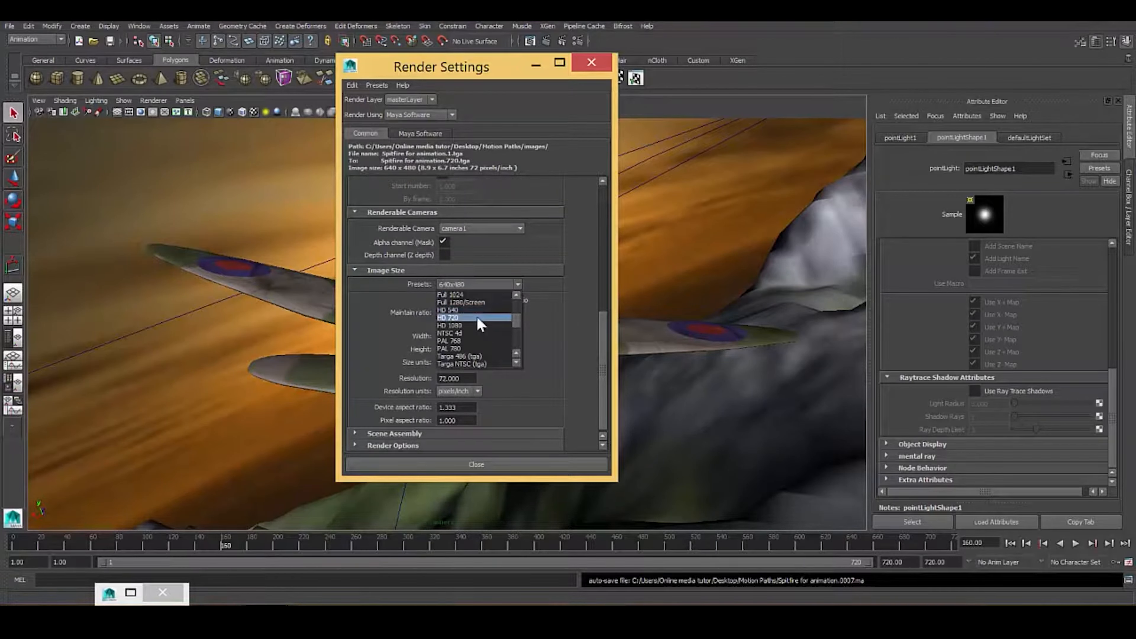
click(477, 319)
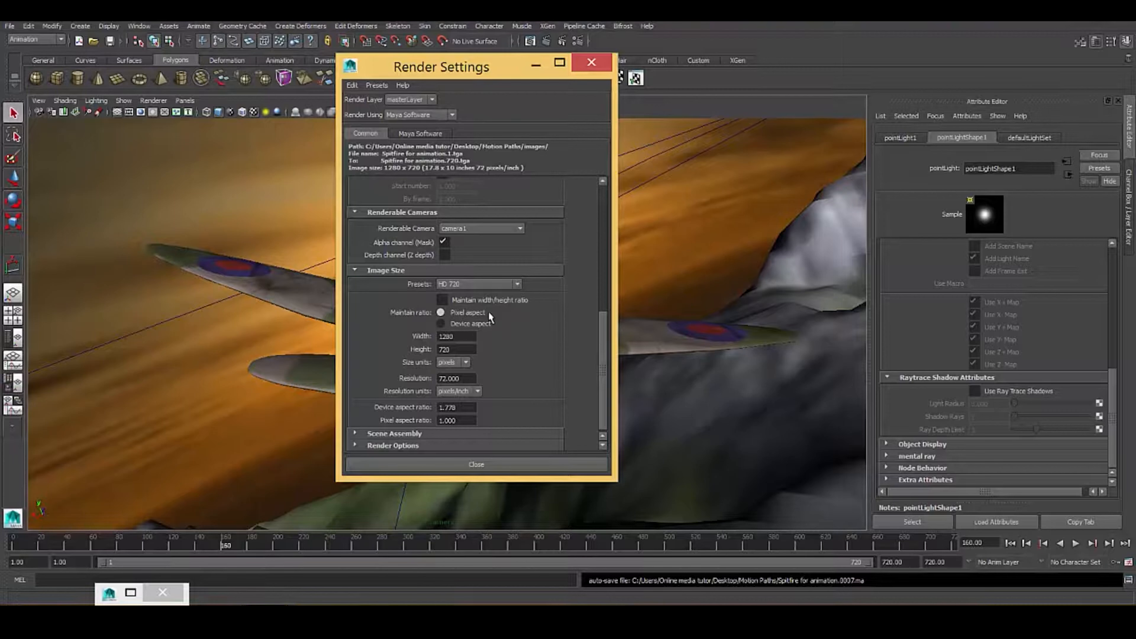
scroll(478, 315, down, 1)
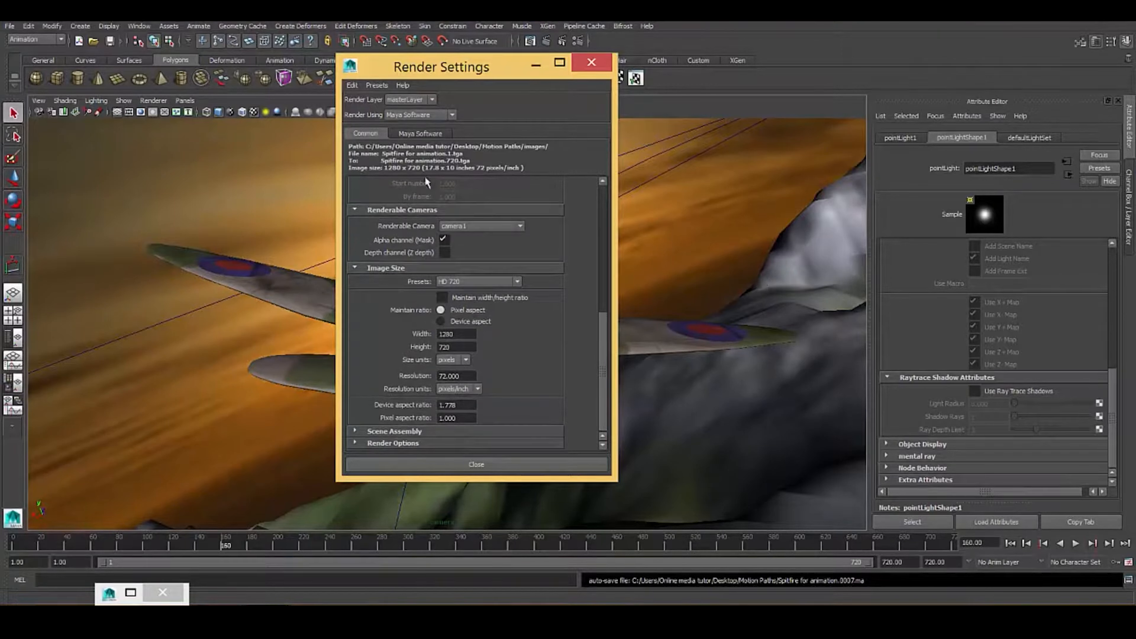
Choose Production quality for the Maya Software anti-aliasing and check the Raytracing Quality settings.
click(415, 134)
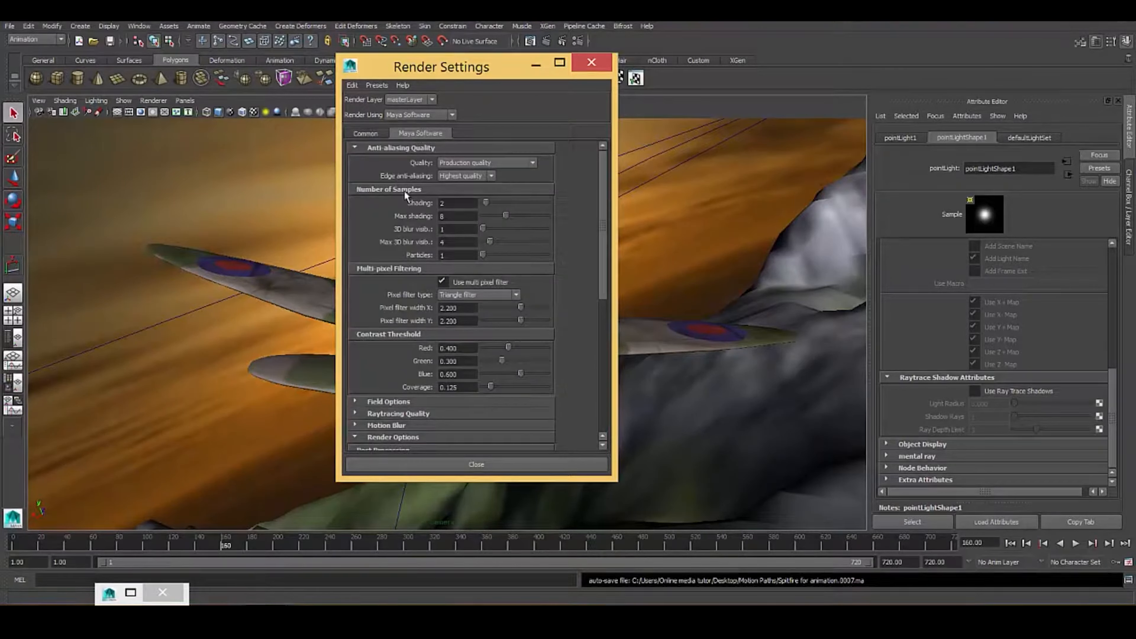
click(493, 166)
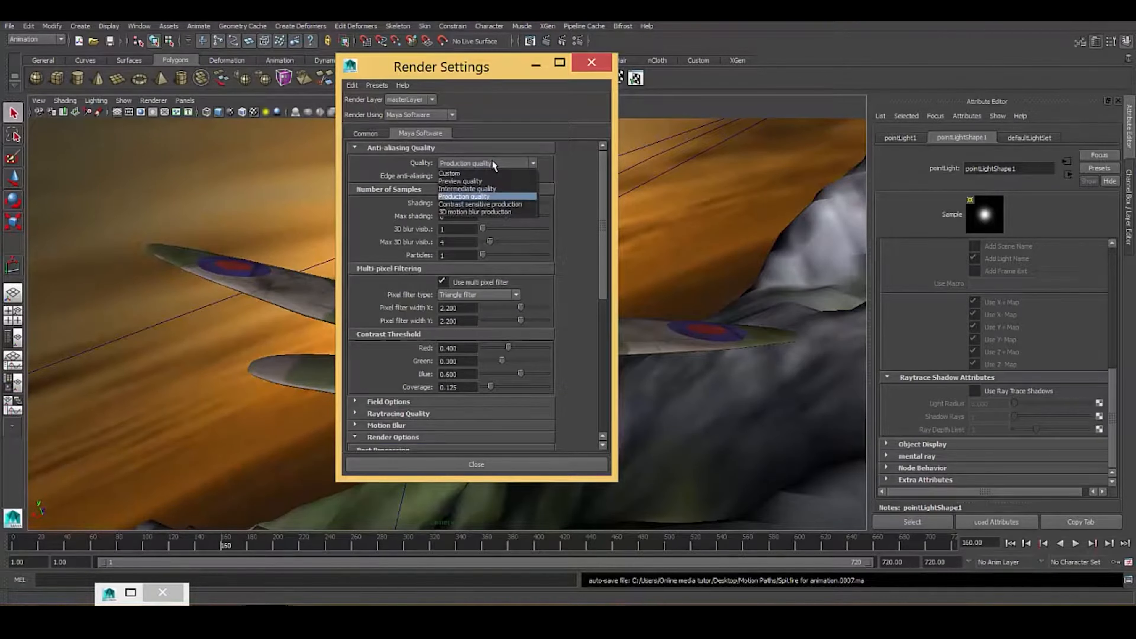
click(490, 195)
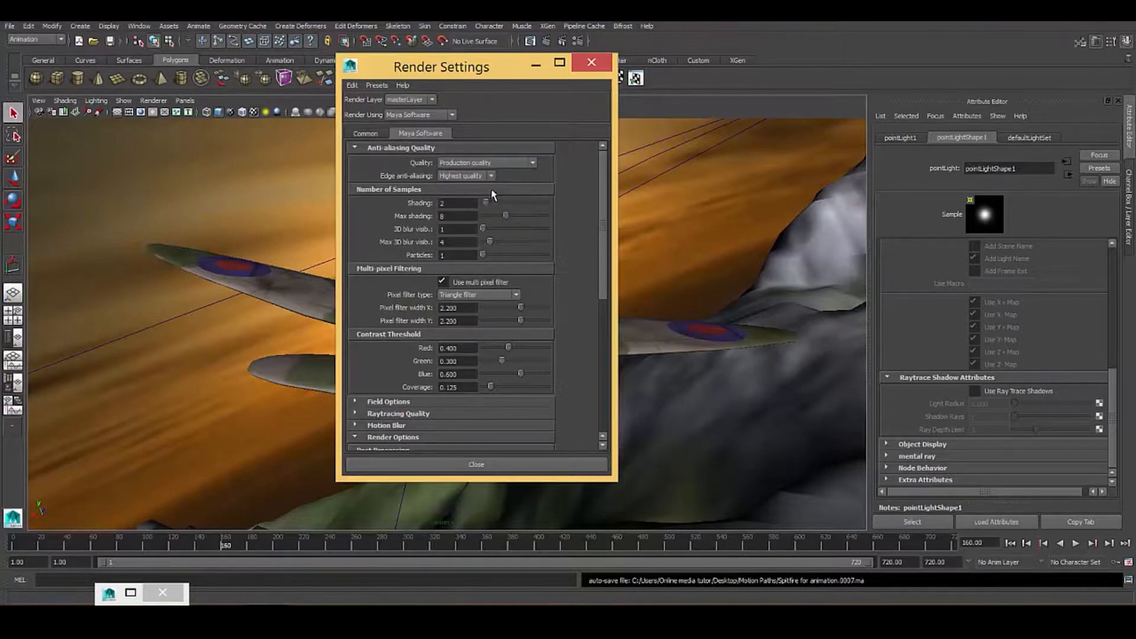
scroll(427, 182, down, 2)
click(393, 342)
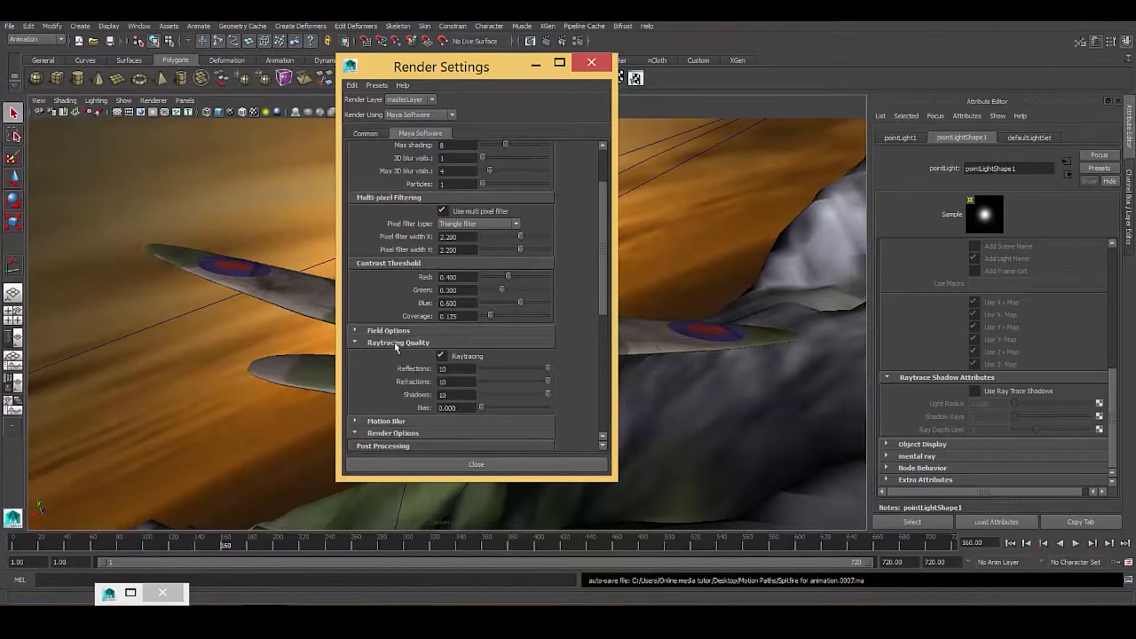
click(420, 343)
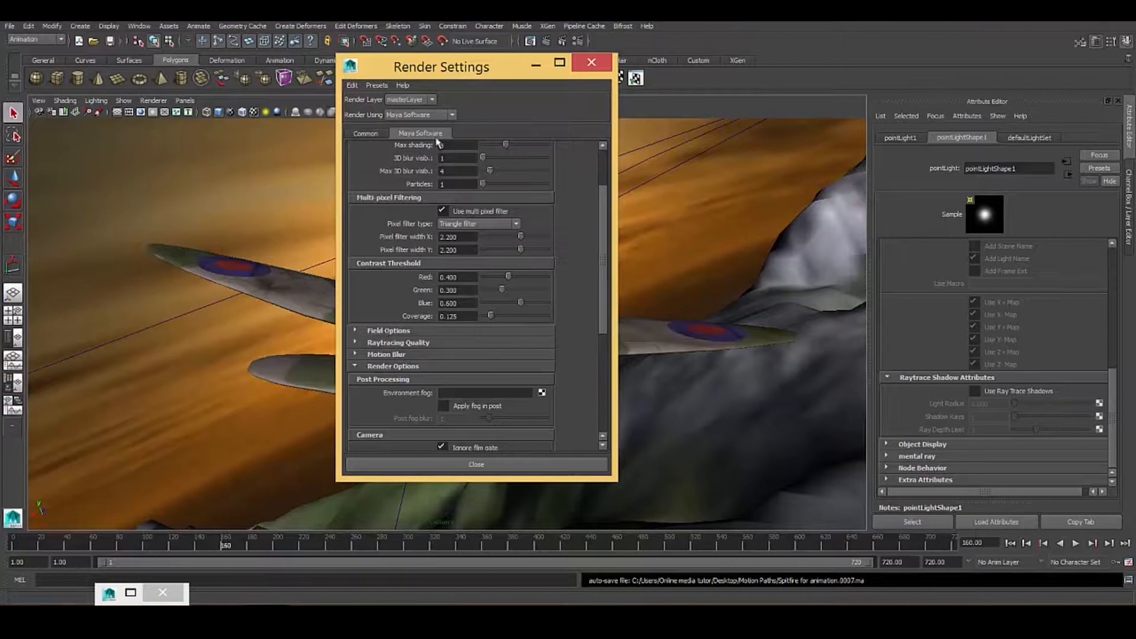
Move the render settings aside, check that 3D motion blur is enabled and review the remaining Maya Software render options.
drag(465, 63, 895, 64)
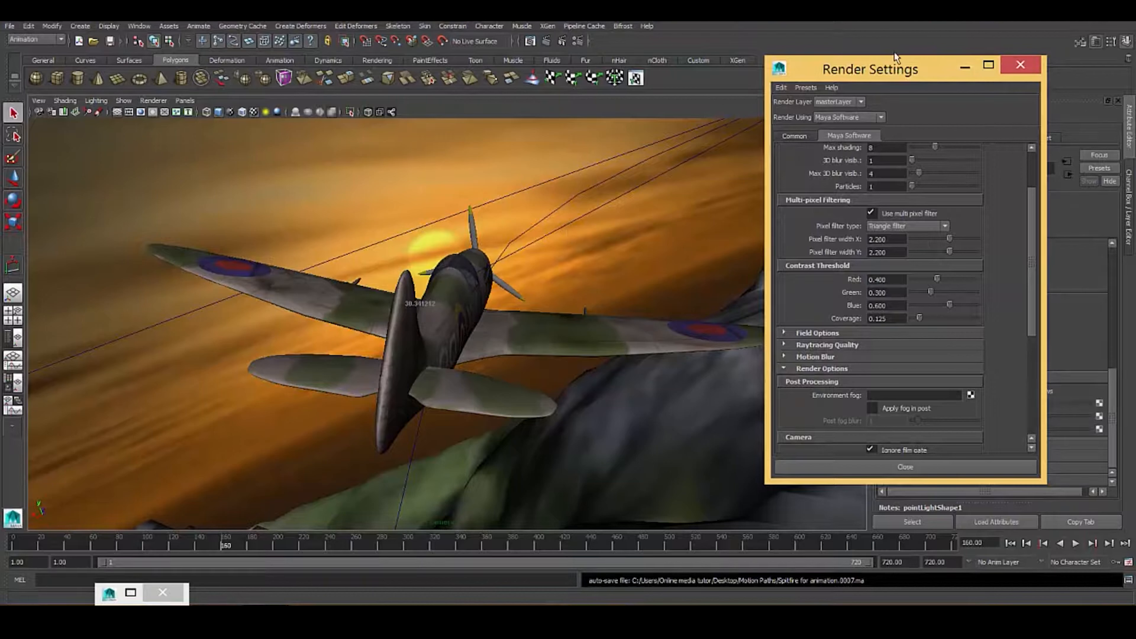
drag(862, 66, 737, 52)
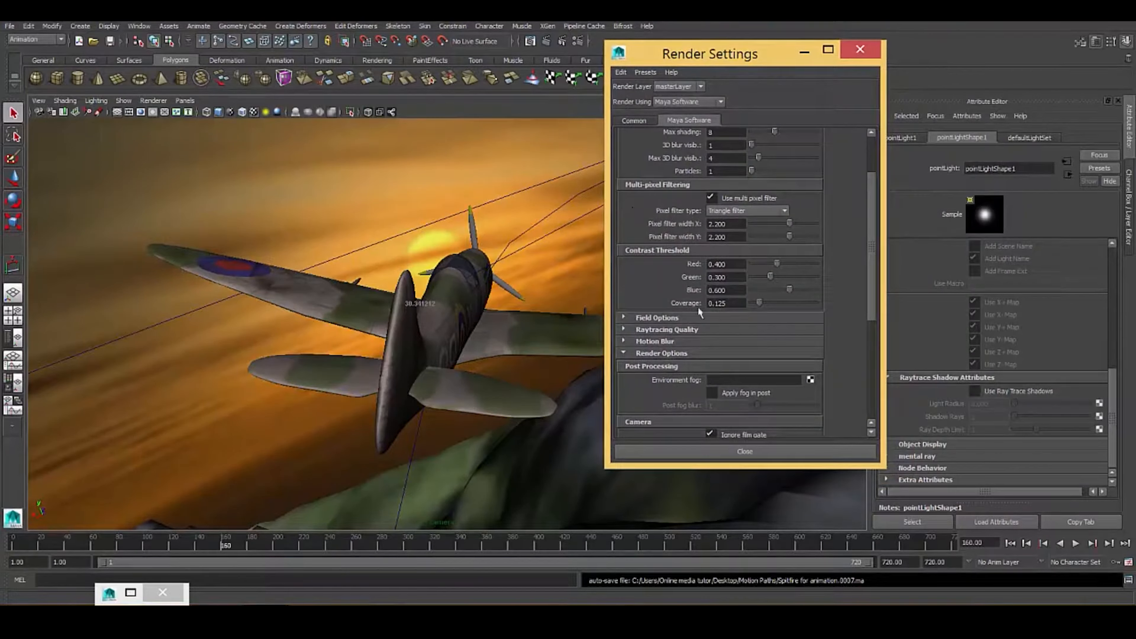
click(657, 342)
scroll(687, 330, down, 2)
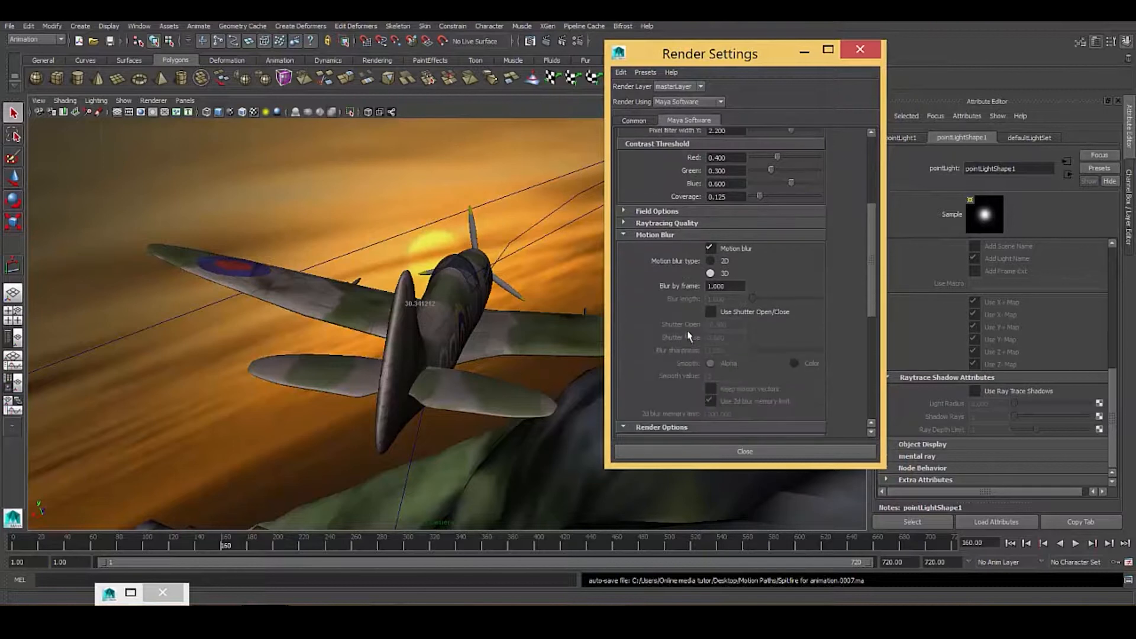
click(708, 246)
scroll(761, 327, down, 5)
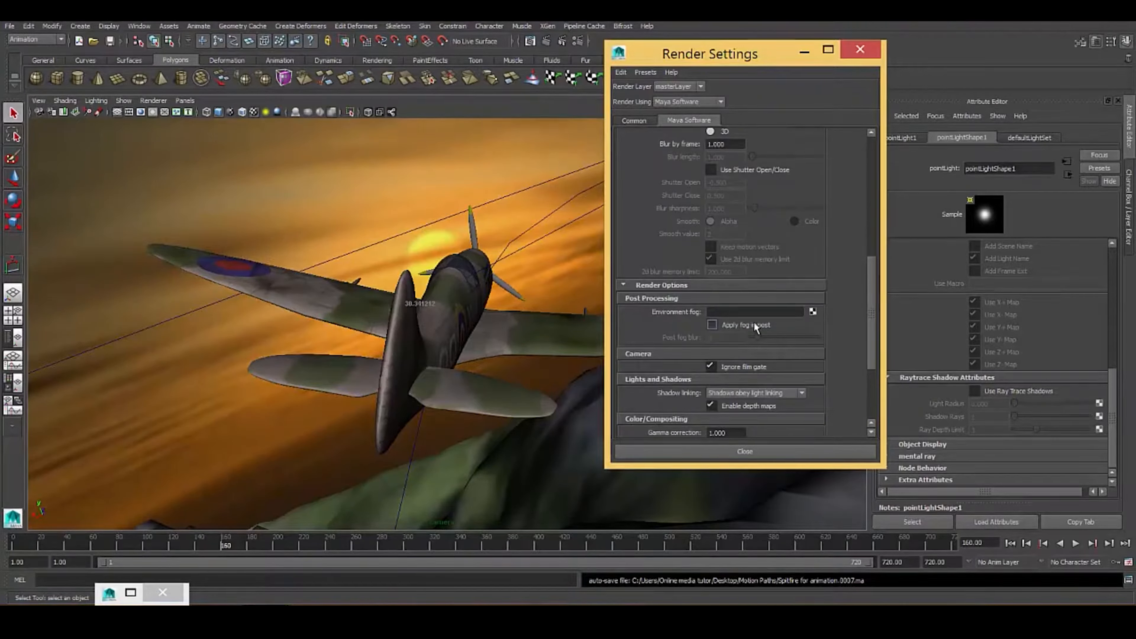
scroll(752, 321, down, 4)
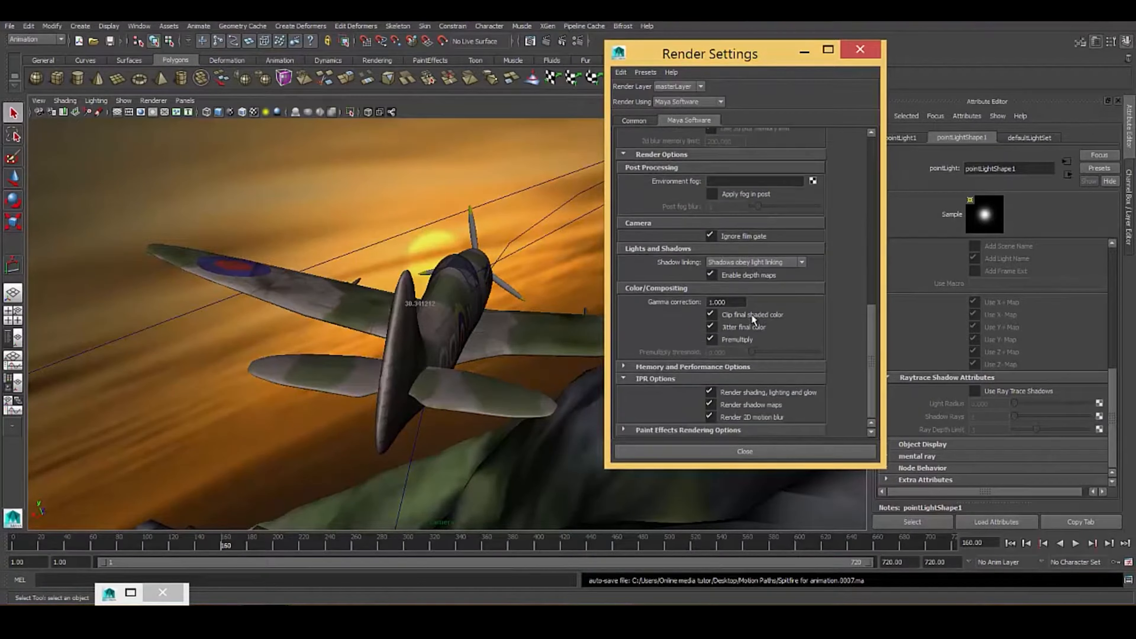
scroll(750, 313, up, 12)
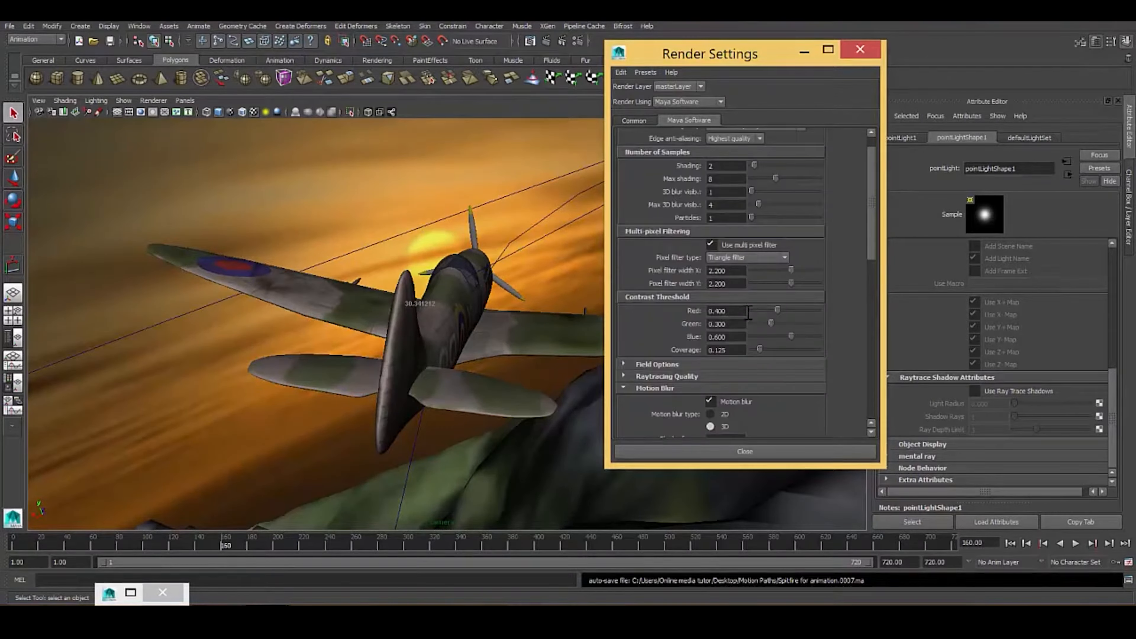
Close the render settings and test-render frame 160 through the chase camera, dismissing the render window when done.
click(764, 452)
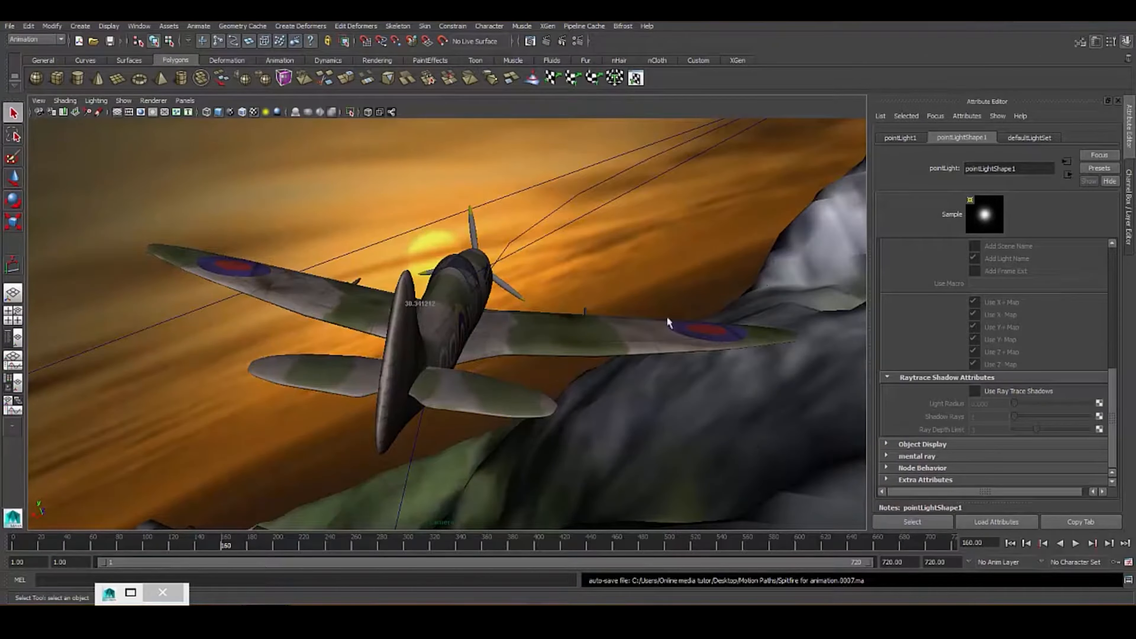
click(548, 42)
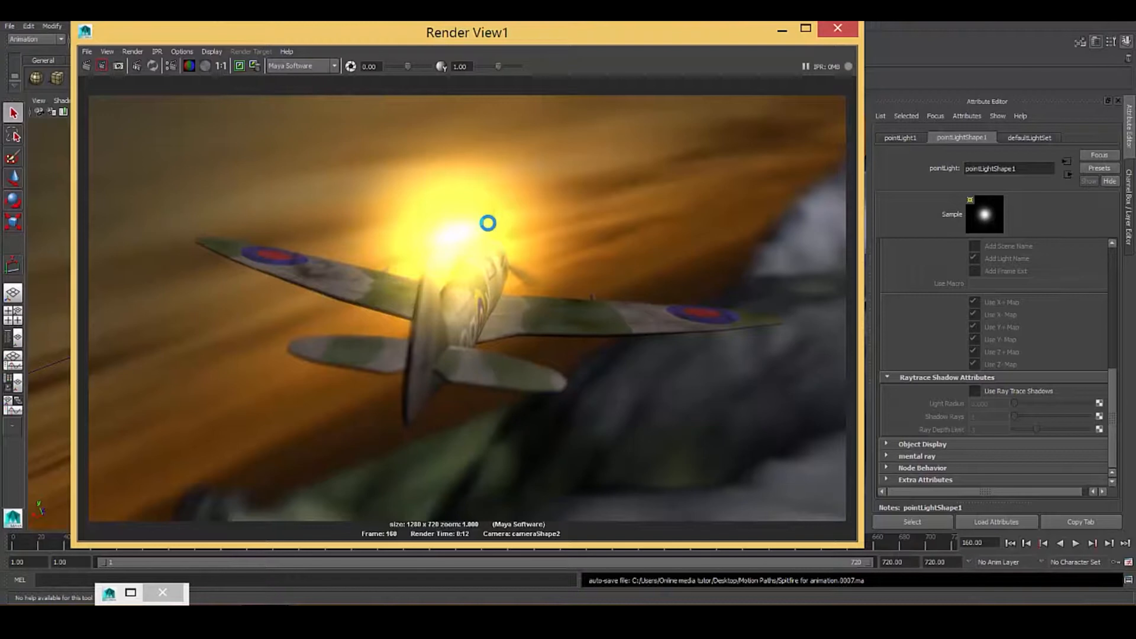
click(837, 28)
Switch the viewport to camera1 and test-render frame 417, dismissing the render window when done.
click(185, 100)
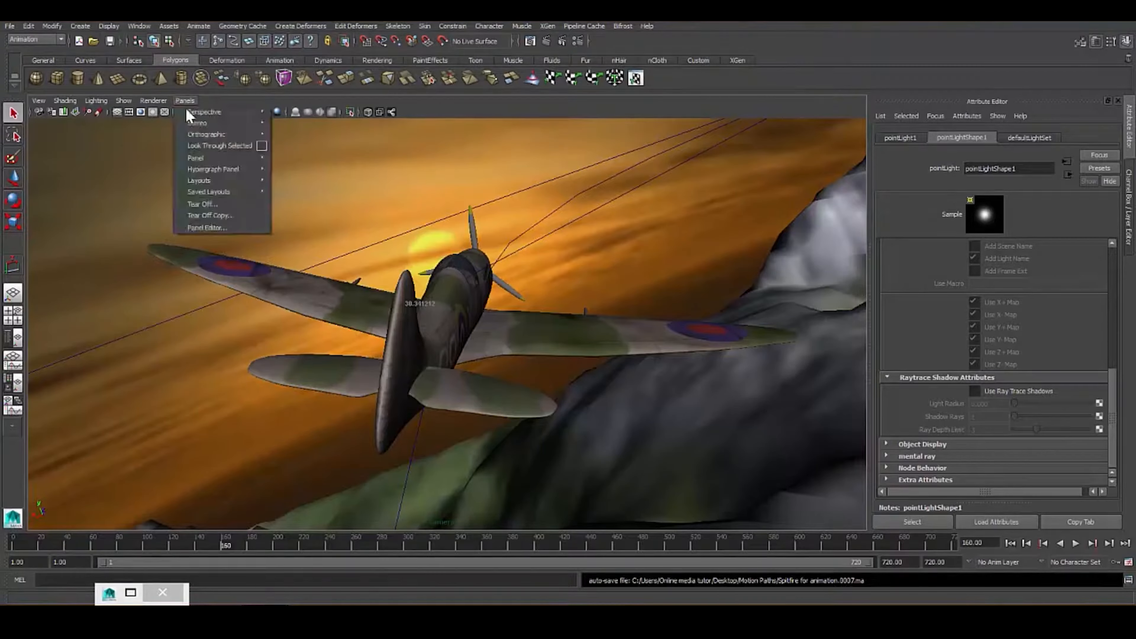
mouse_move(204, 114)
click(315, 113)
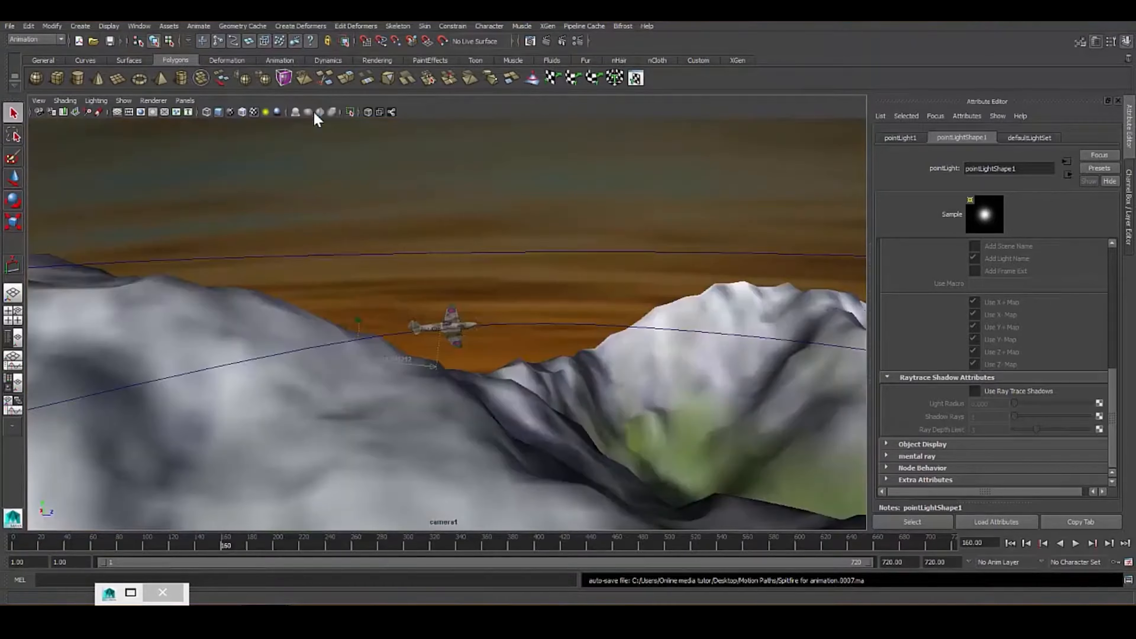
drag(230, 540, 560, 541)
click(548, 44)
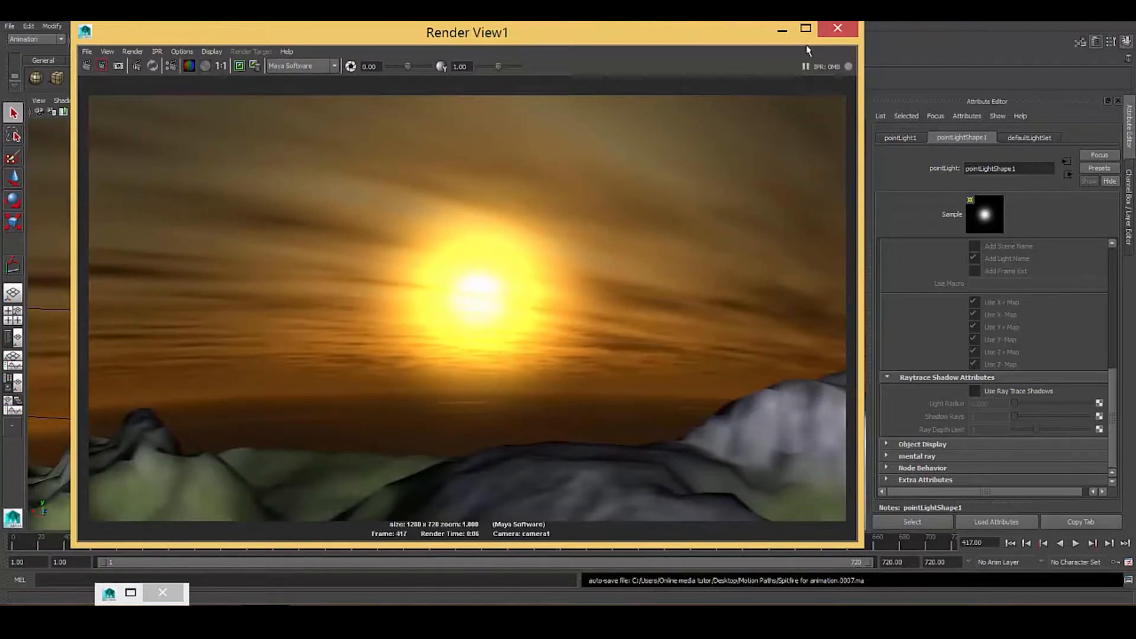
click(825, 29)
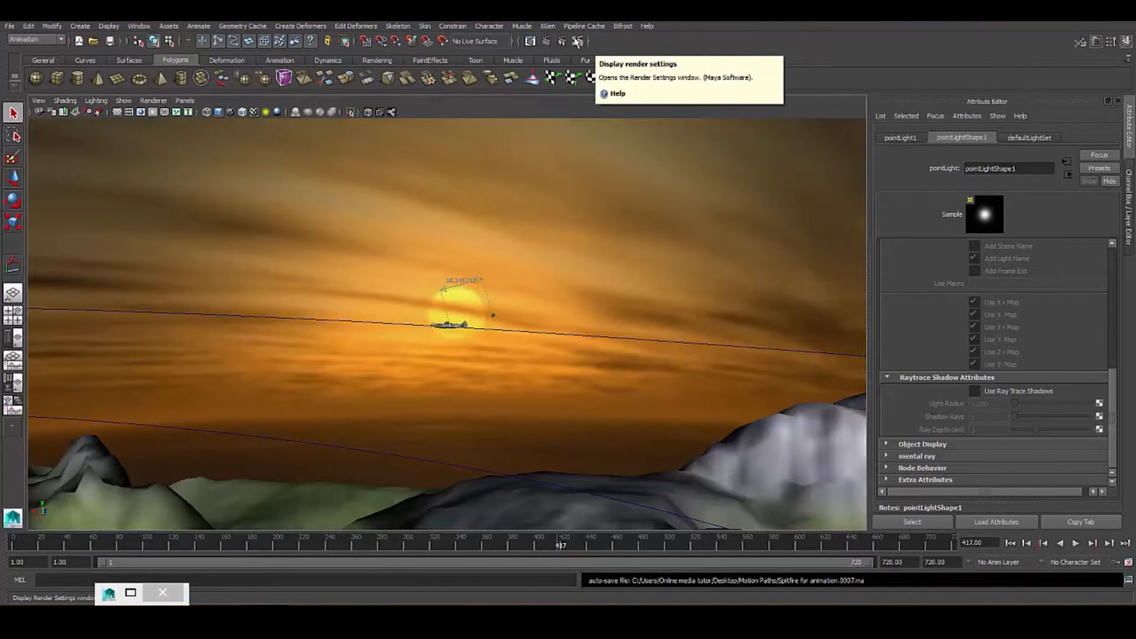
Switch to the Rendering menu set and start a batch render of the animation, accepting the student version notice.
click(36, 40)
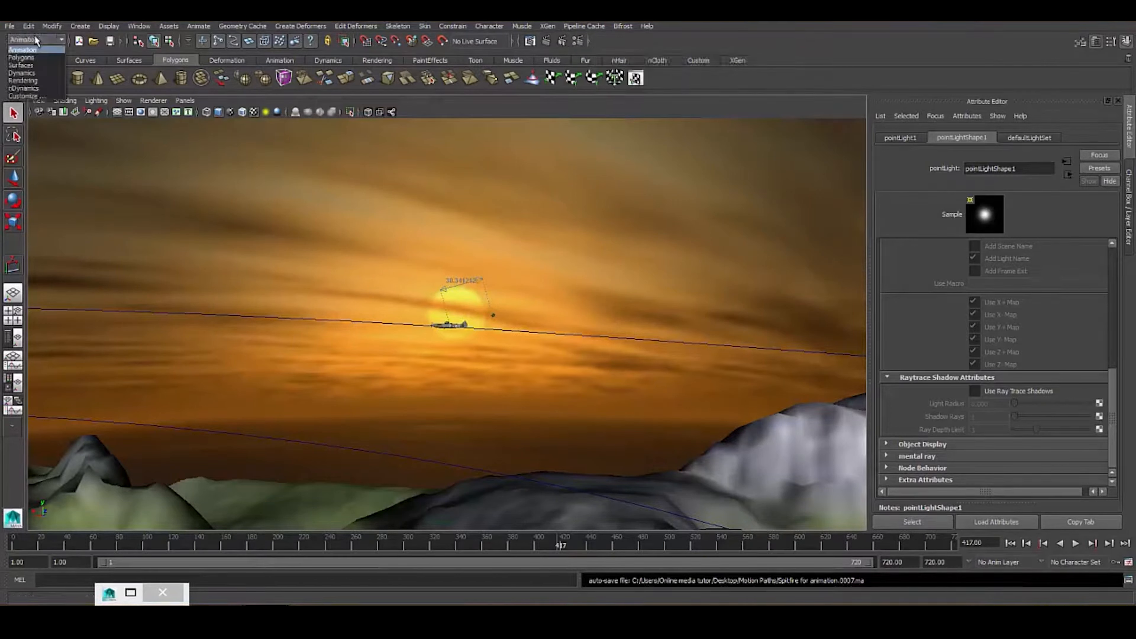
click(32, 80)
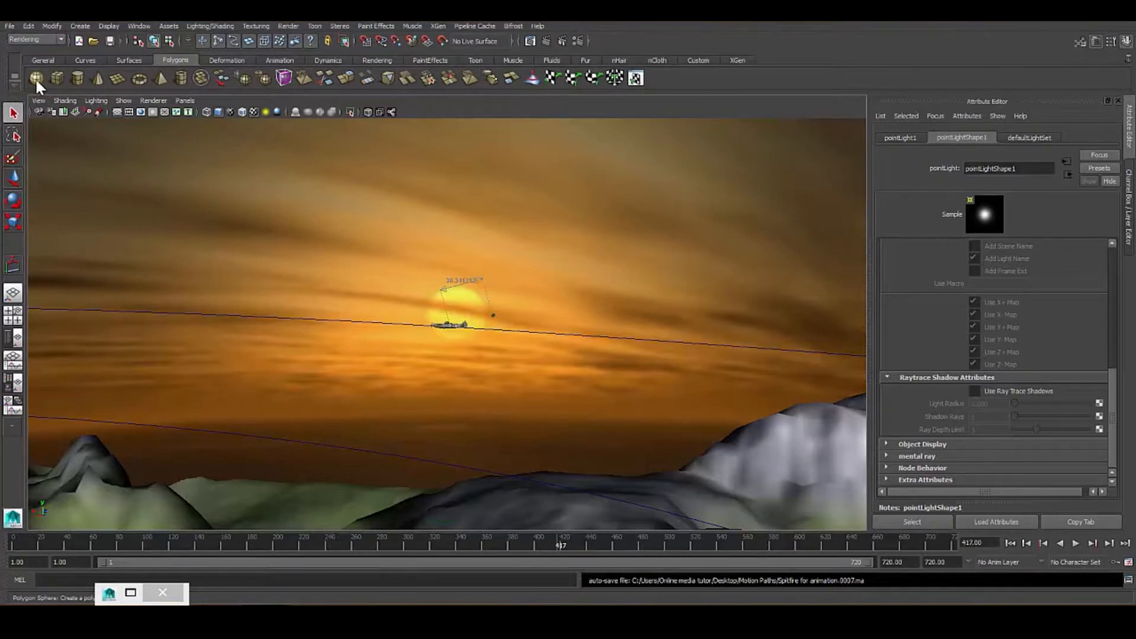
click(289, 27)
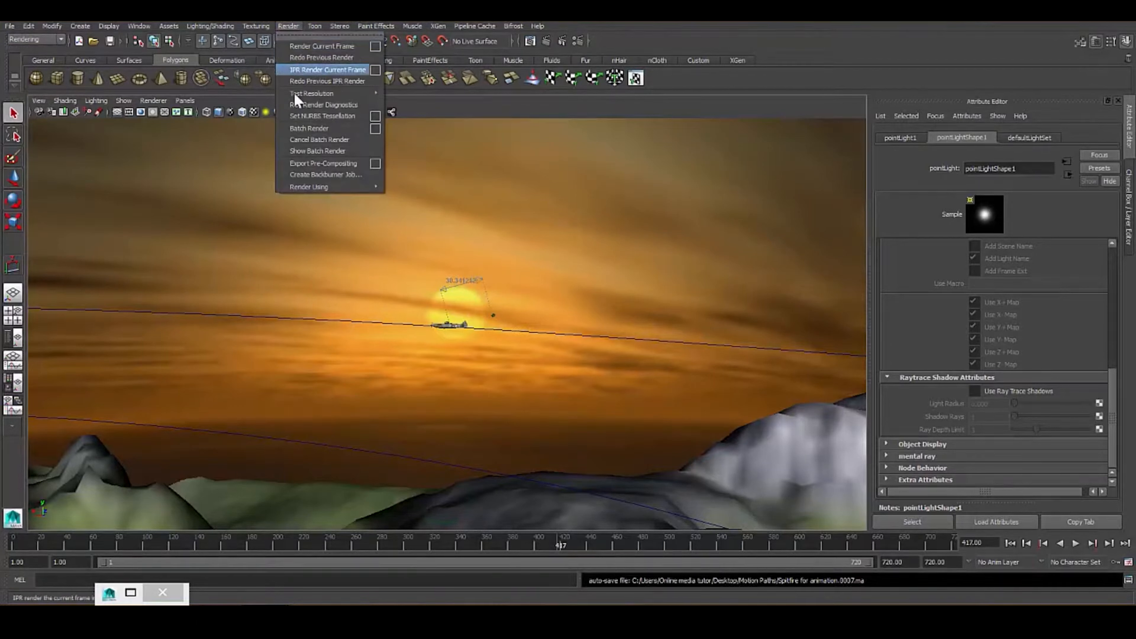
click(313, 129)
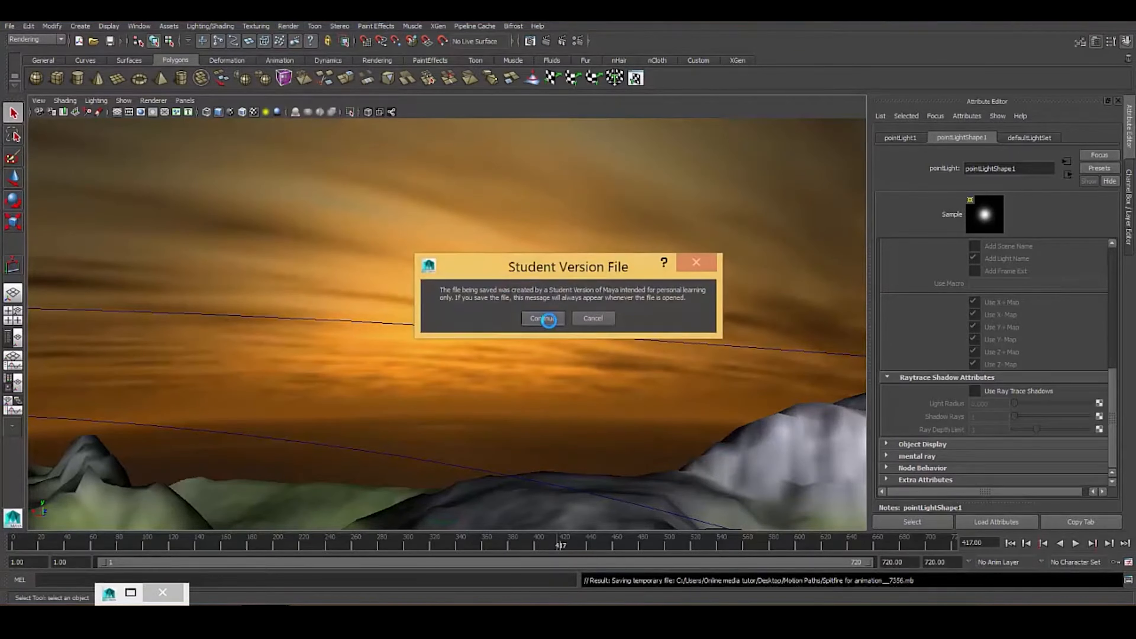
click(542, 319)
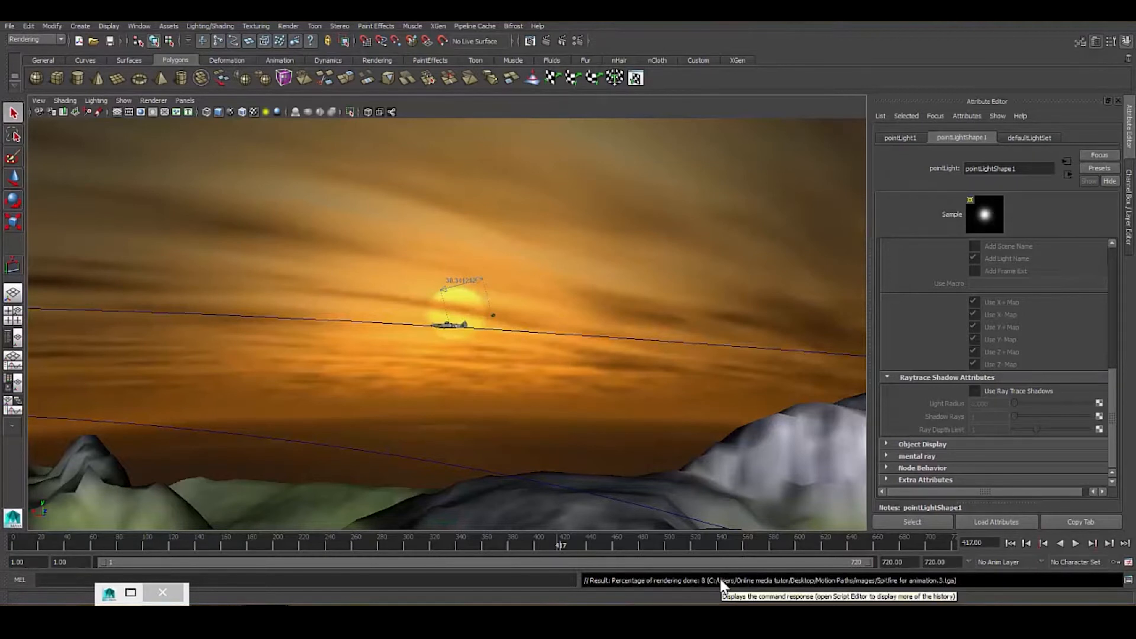
Minimize Maya and open the images folder inside the desktop's Motion Paths project folder to check the rendered Targa frames.
click(1057, 21)
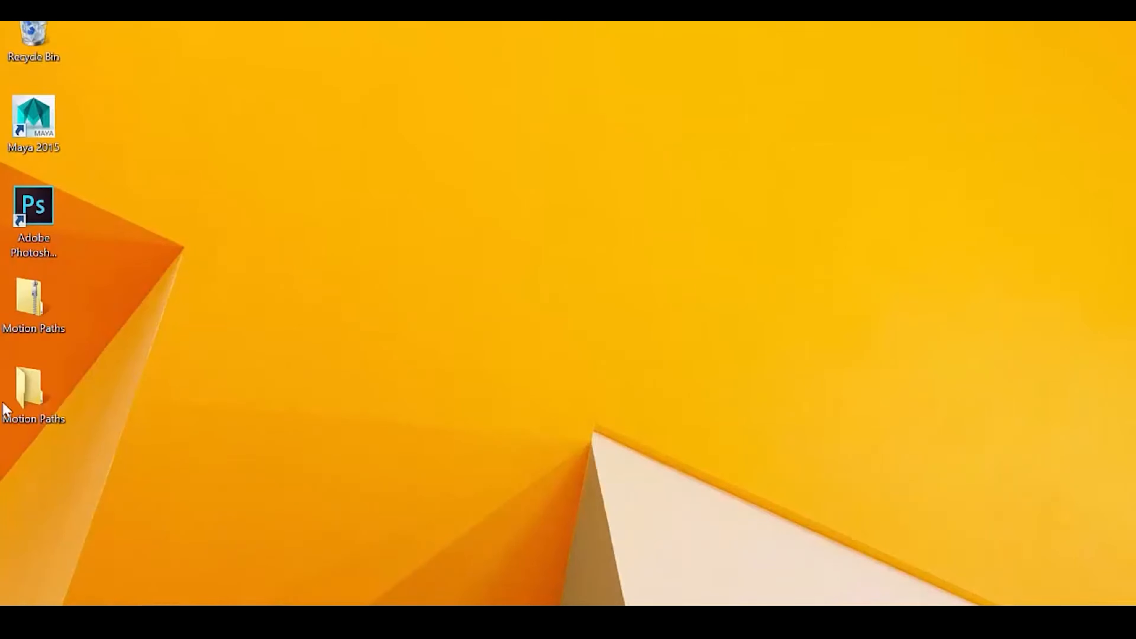
double_click(30, 382)
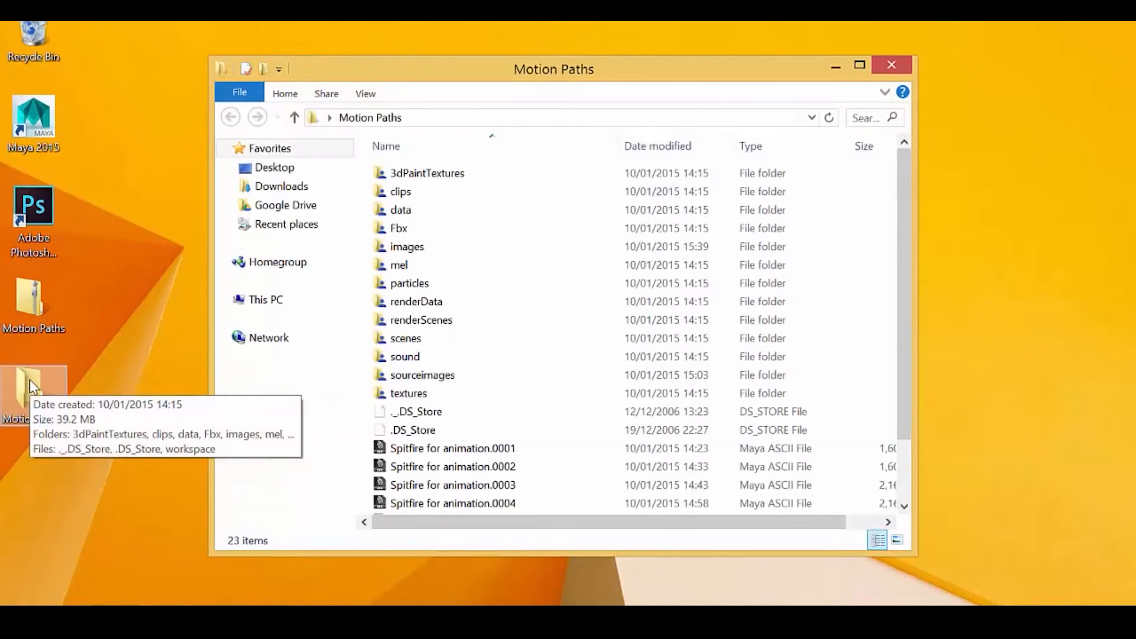
double_click(404, 247)
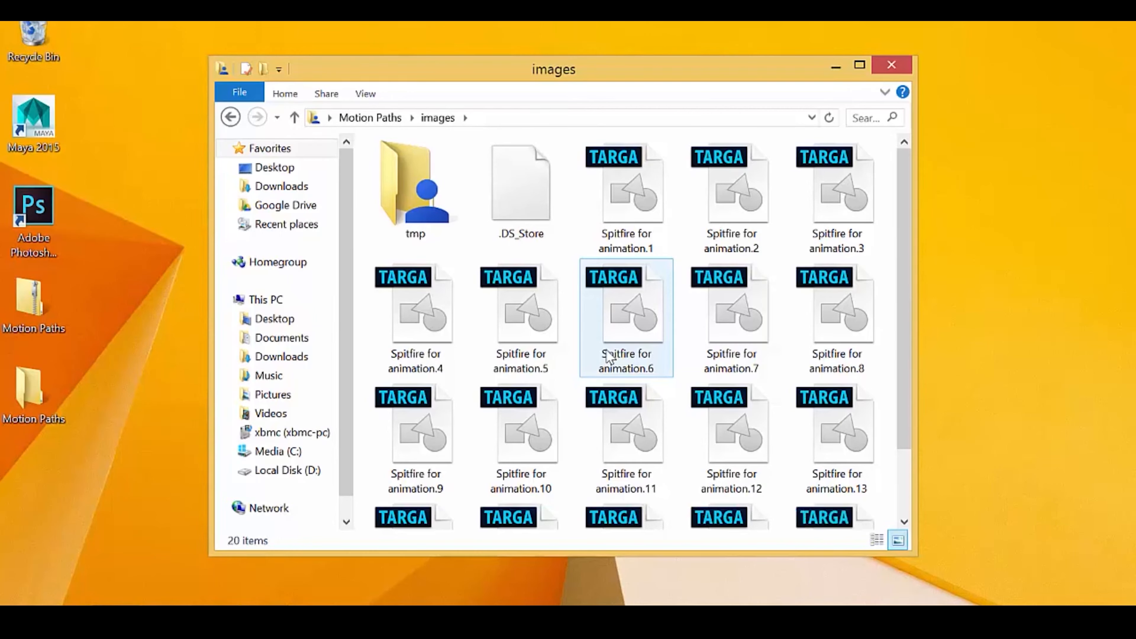
Look over the rendered frames in the images folder, find fcheck through the Windows Start search, and launch FCheck.
mouse_move(903, 174)
mouse_down()
mouse_move(930, 218)
mouse_move(935, 373)
mouse_move(928, 183)
mouse_move(908, 158)
mouse_up()
mouse_move(752, 247)
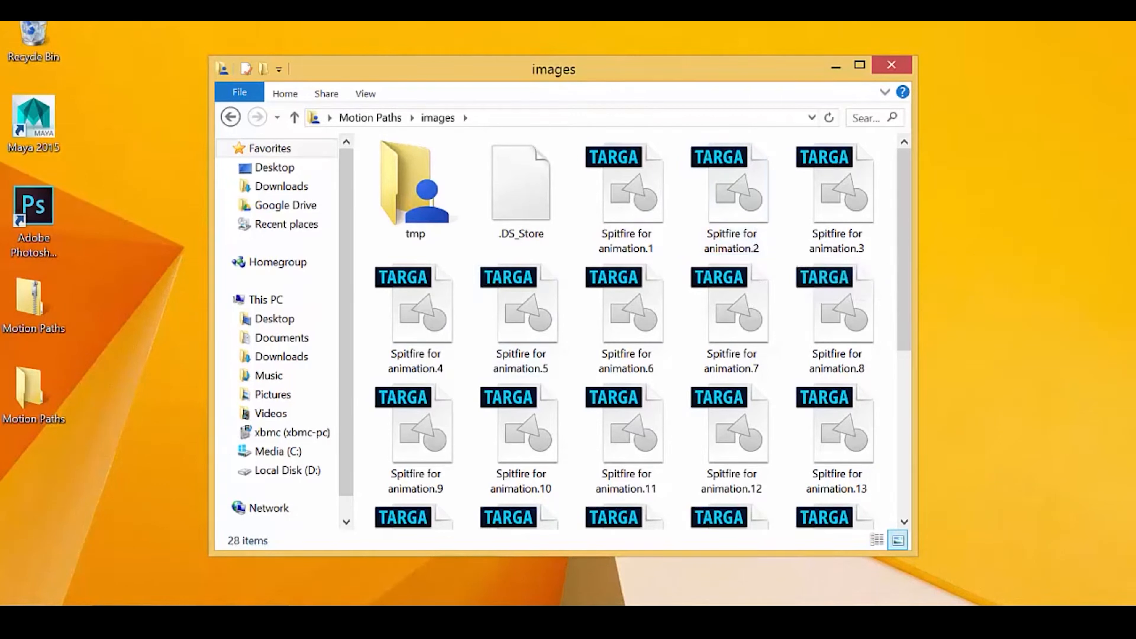
key(super)
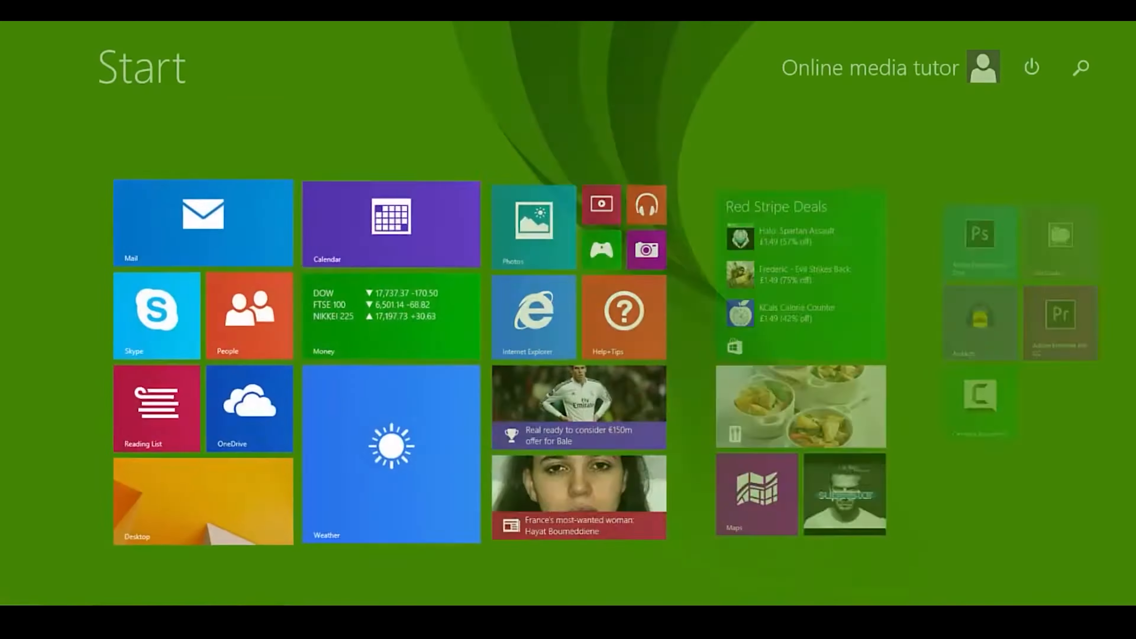
key(super)
key(super)
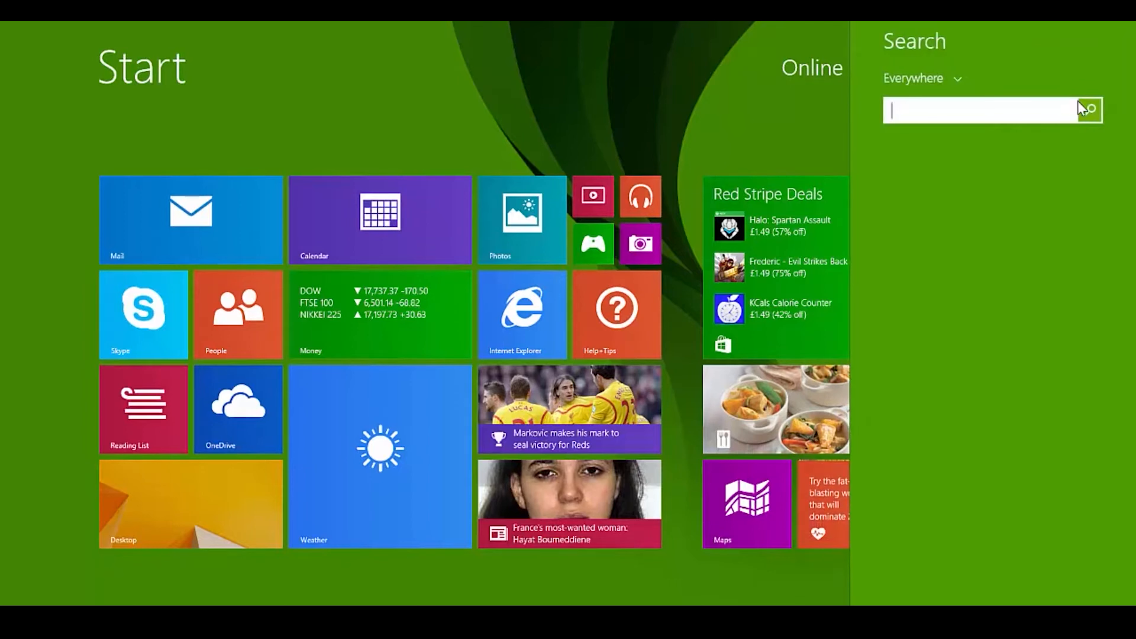
text(fcheck)
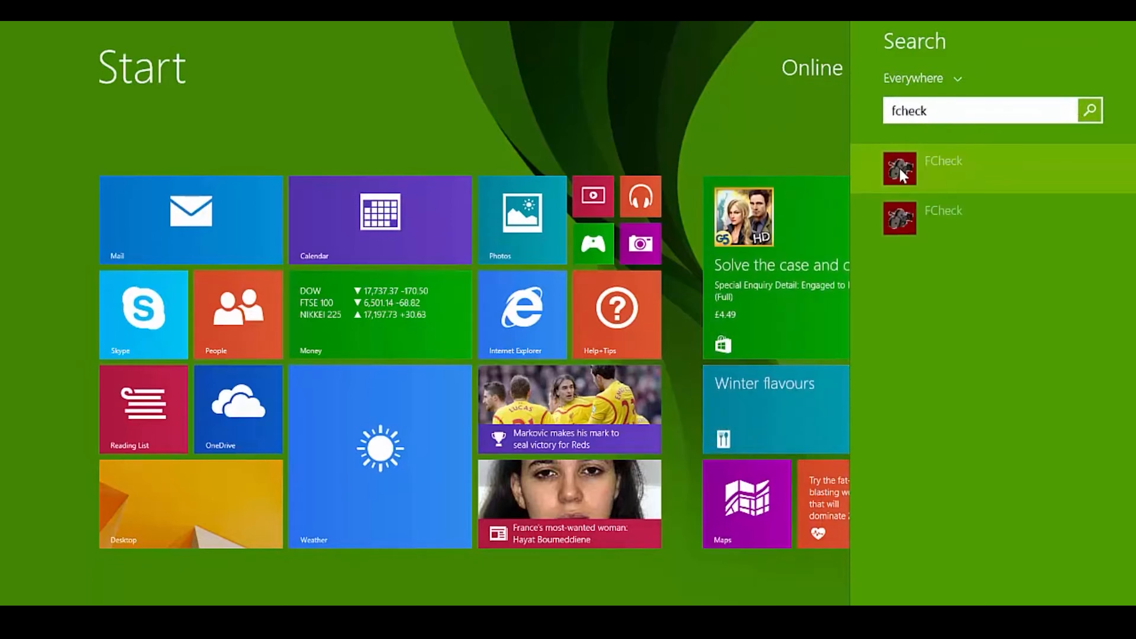
click(942, 161)
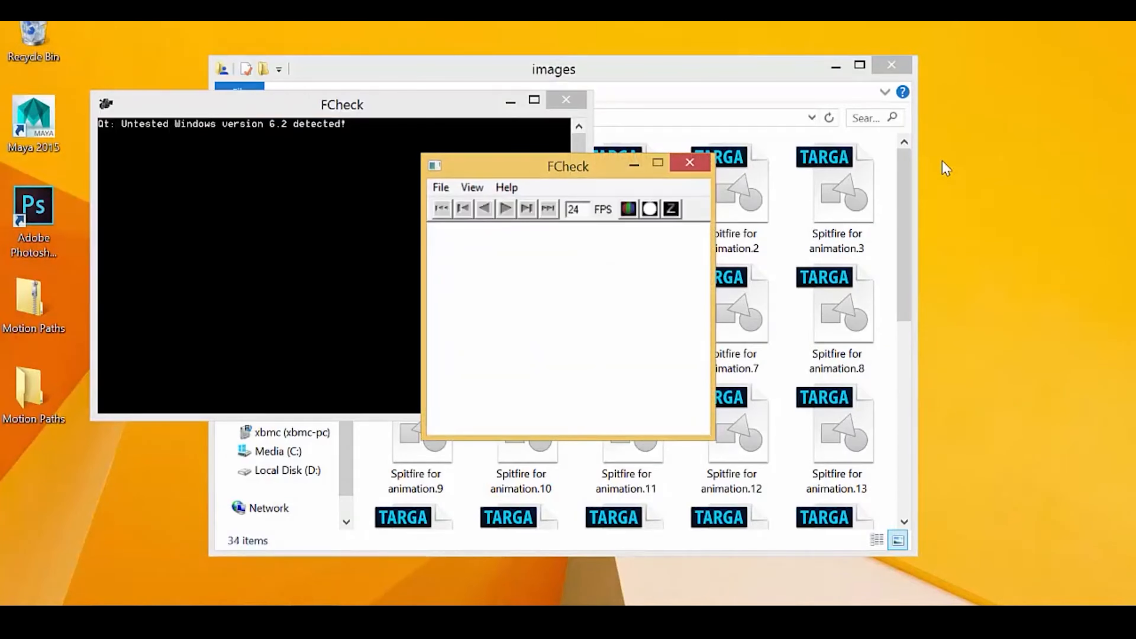
Open the Targa sequence from Spitfire for animation.1 in the Motion Paths images folder as an animation, review its playback, and close the player.
click(441, 188)
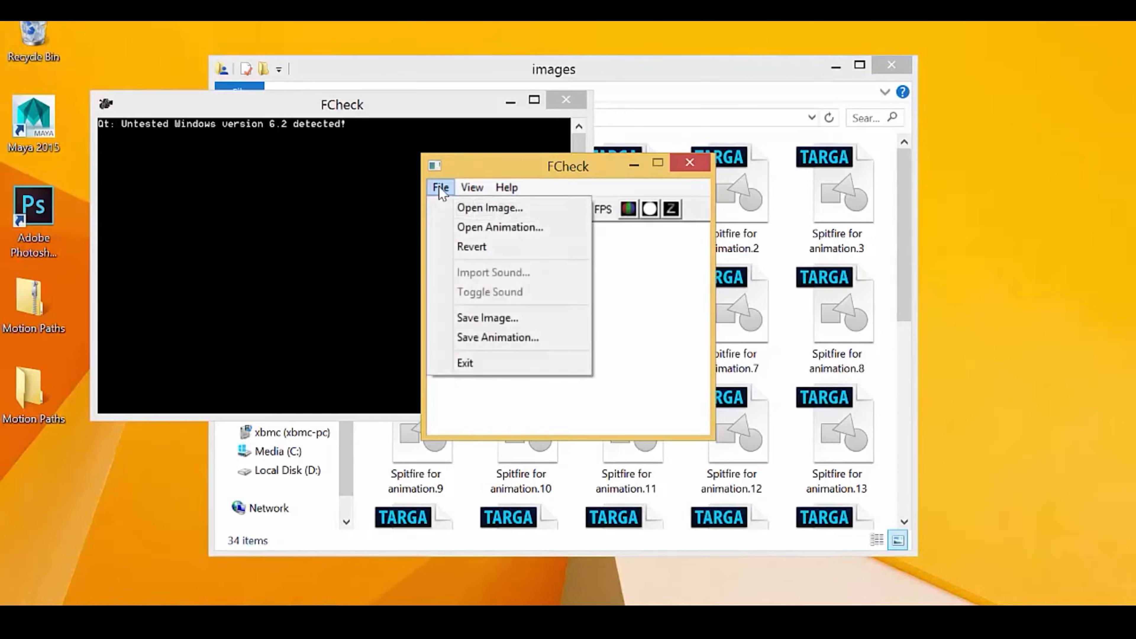
click(500, 227)
click(479, 223)
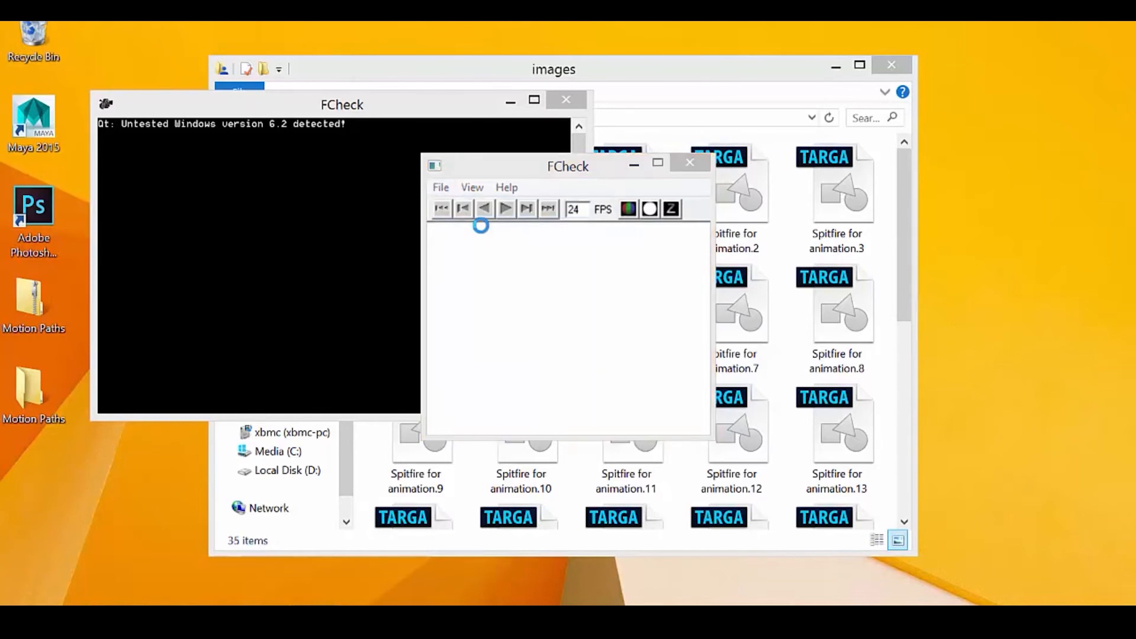
click(474, 316)
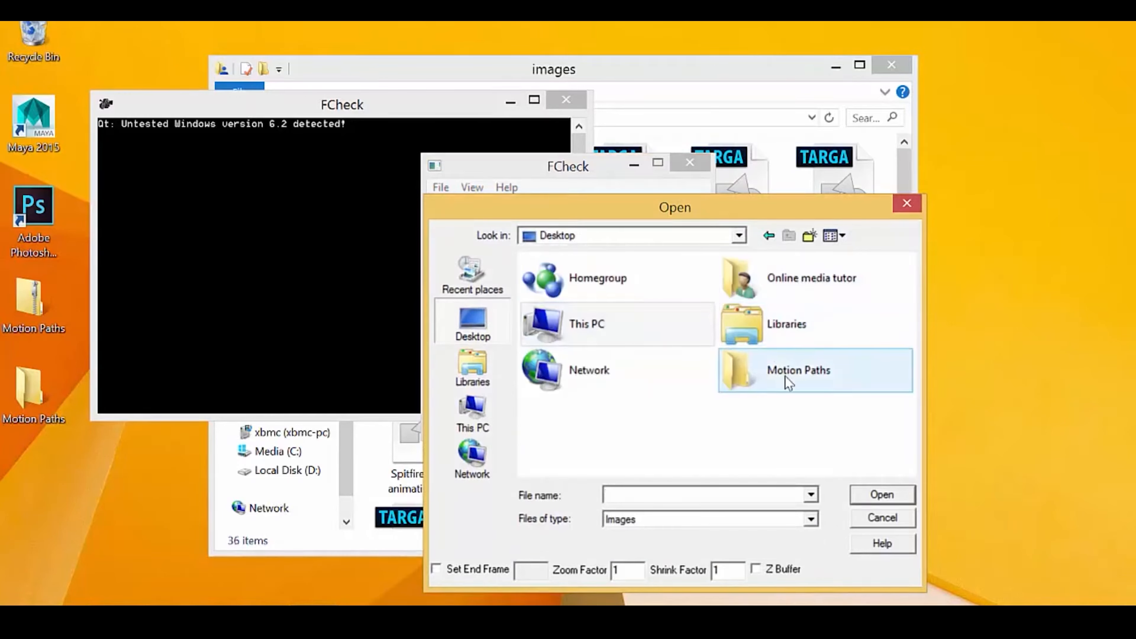
double_click(785, 381)
double_click(587, 349)
click(675, 305)
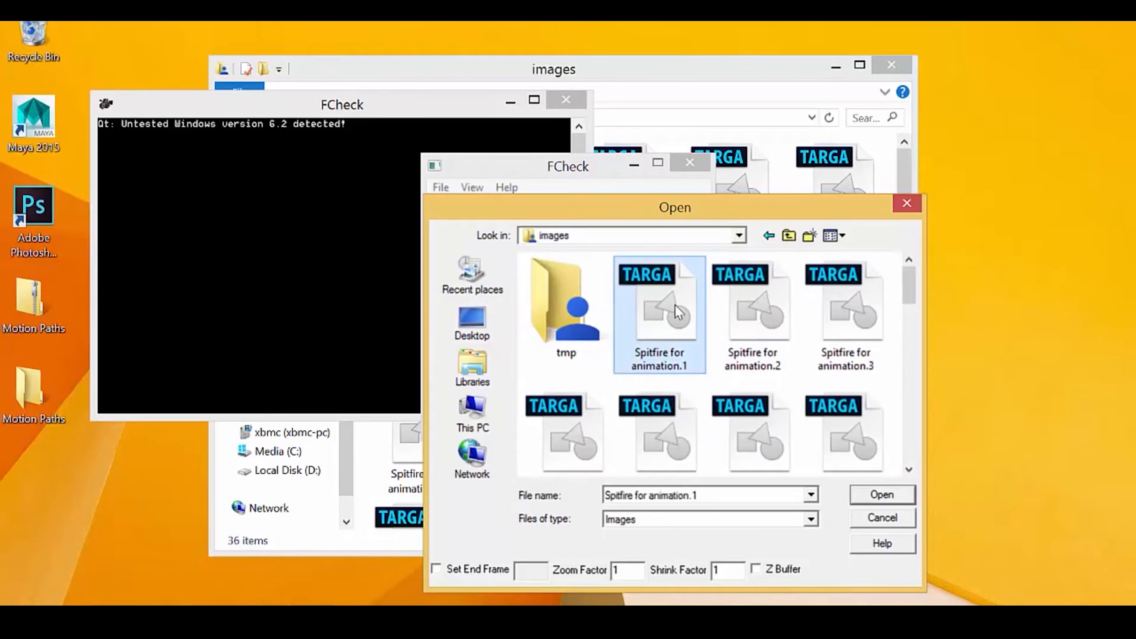
click(882, 494)
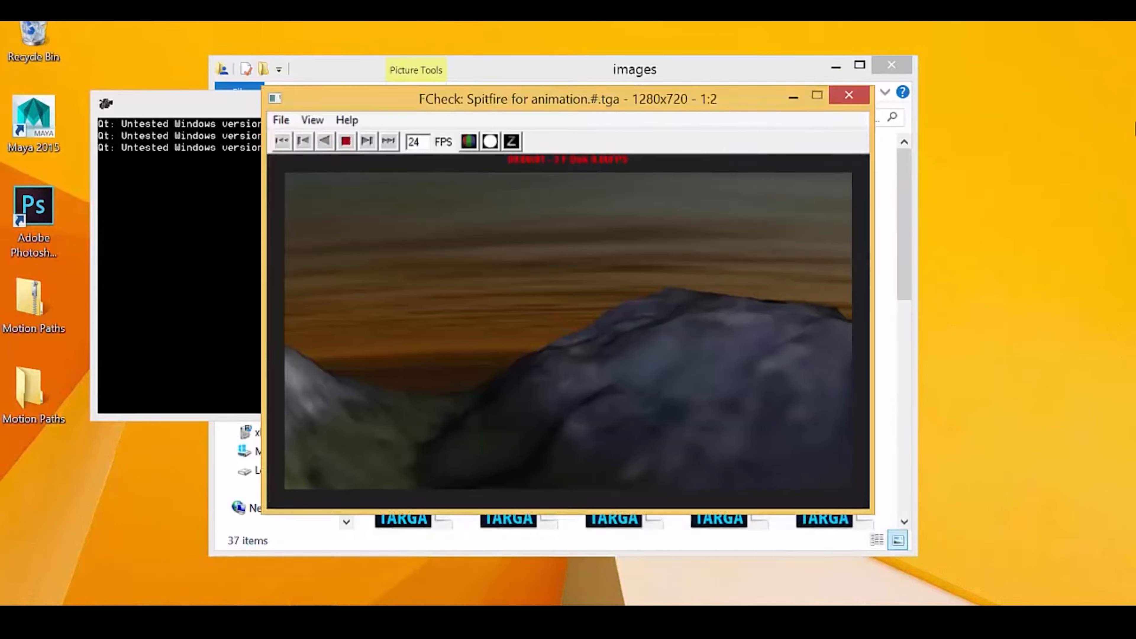
drag(651, 105, 469, 84)
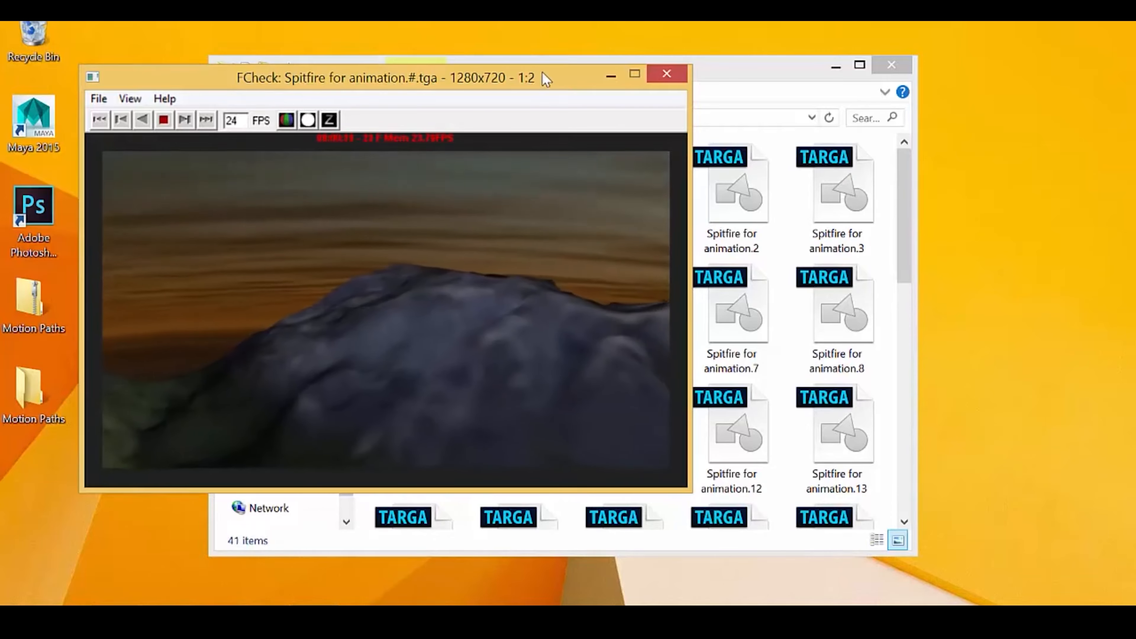
click(654, 71)
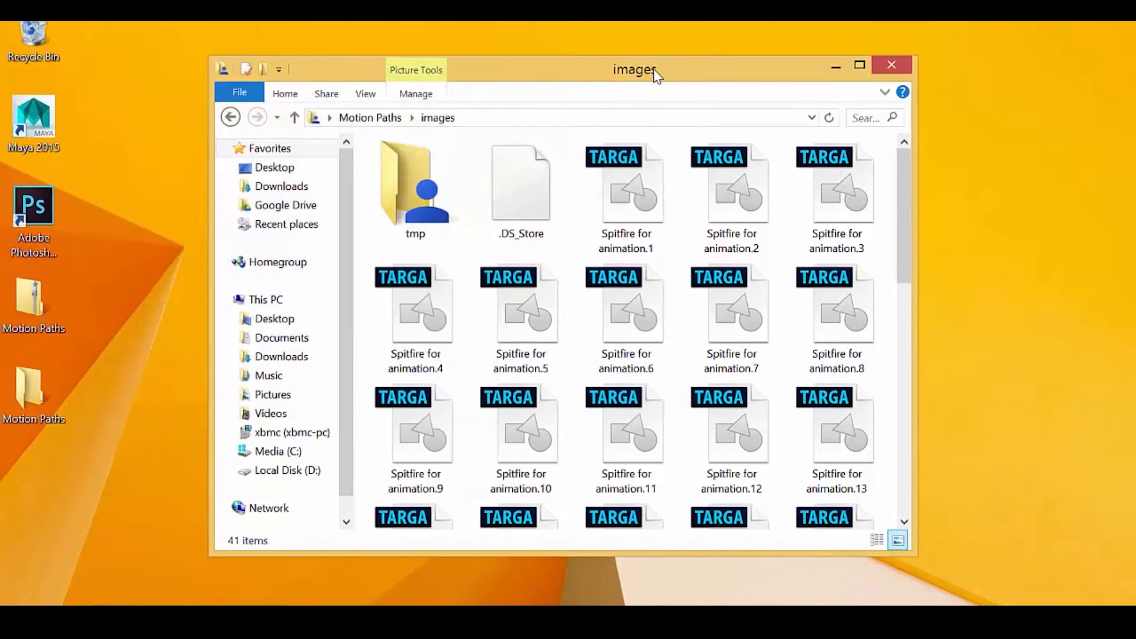